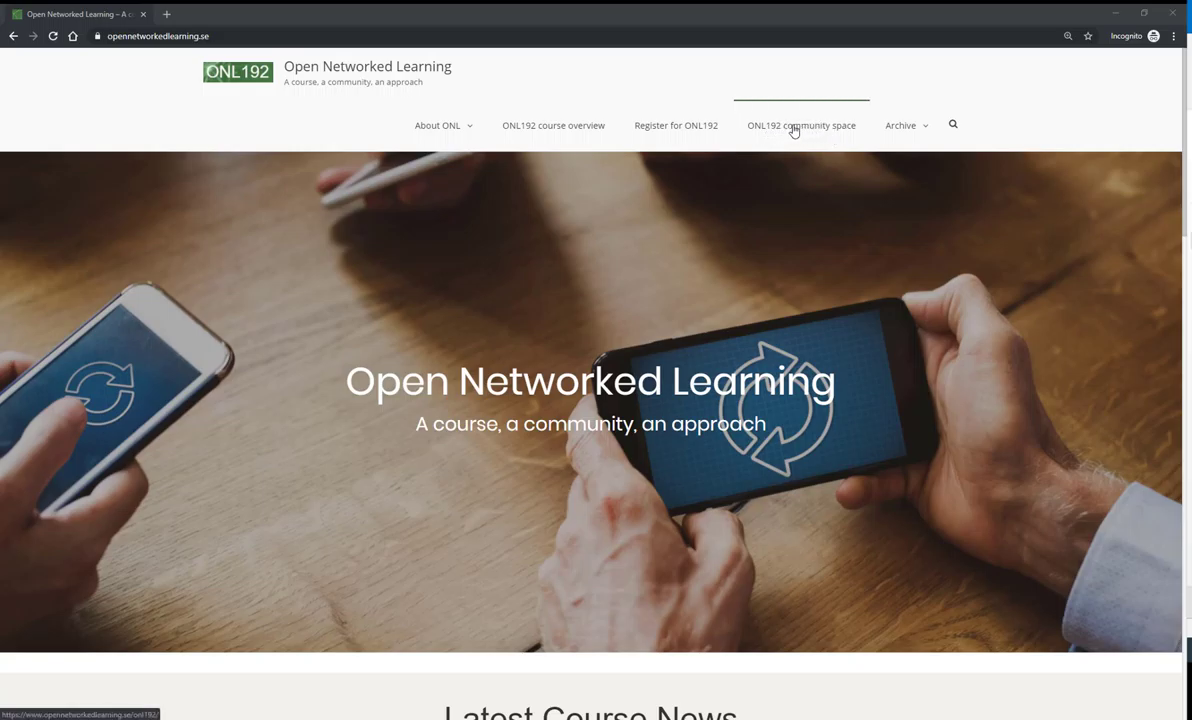
- Go to the ONL192 community space from the site's top navigation menu
click(794, 131)
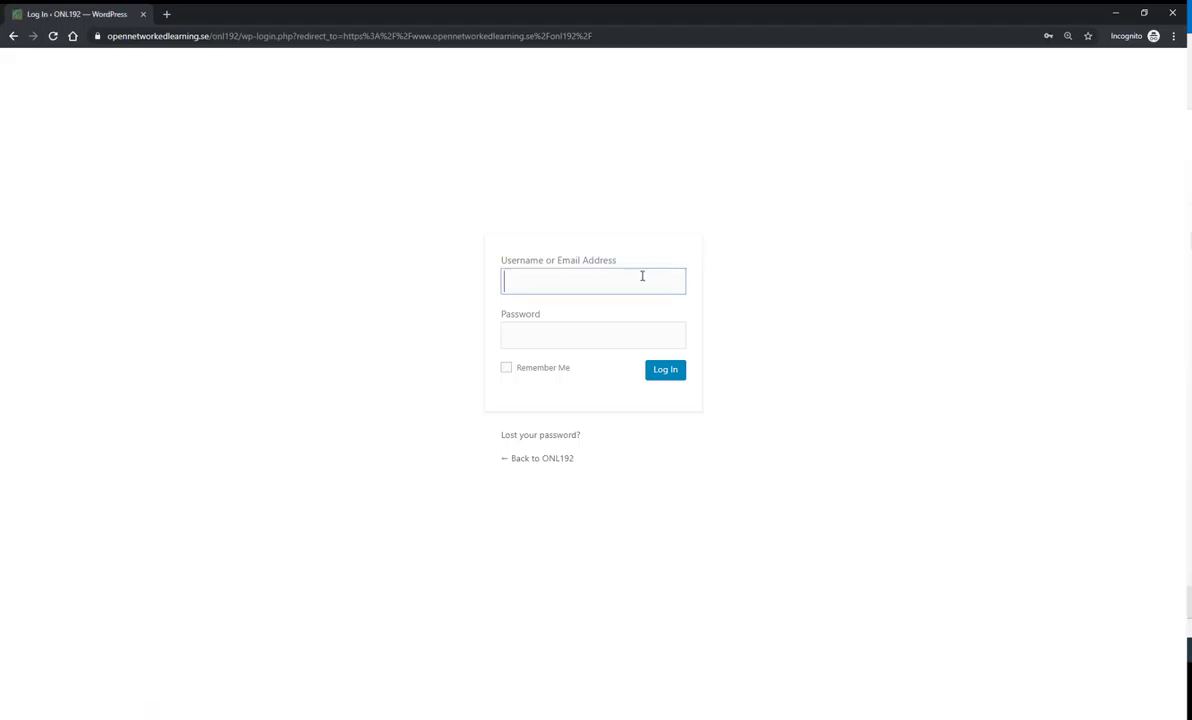
- Log in to ONL192 with the member's username and password
text(japp)
key(Tab)
text(*********)
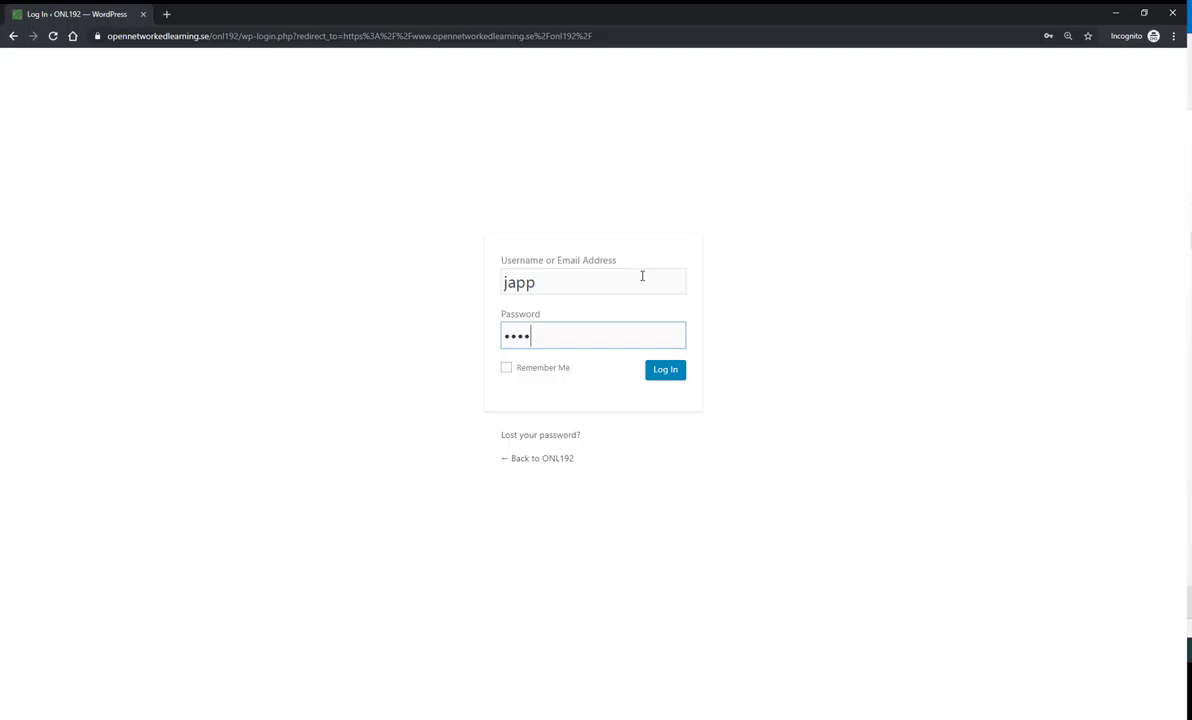
key(Return)
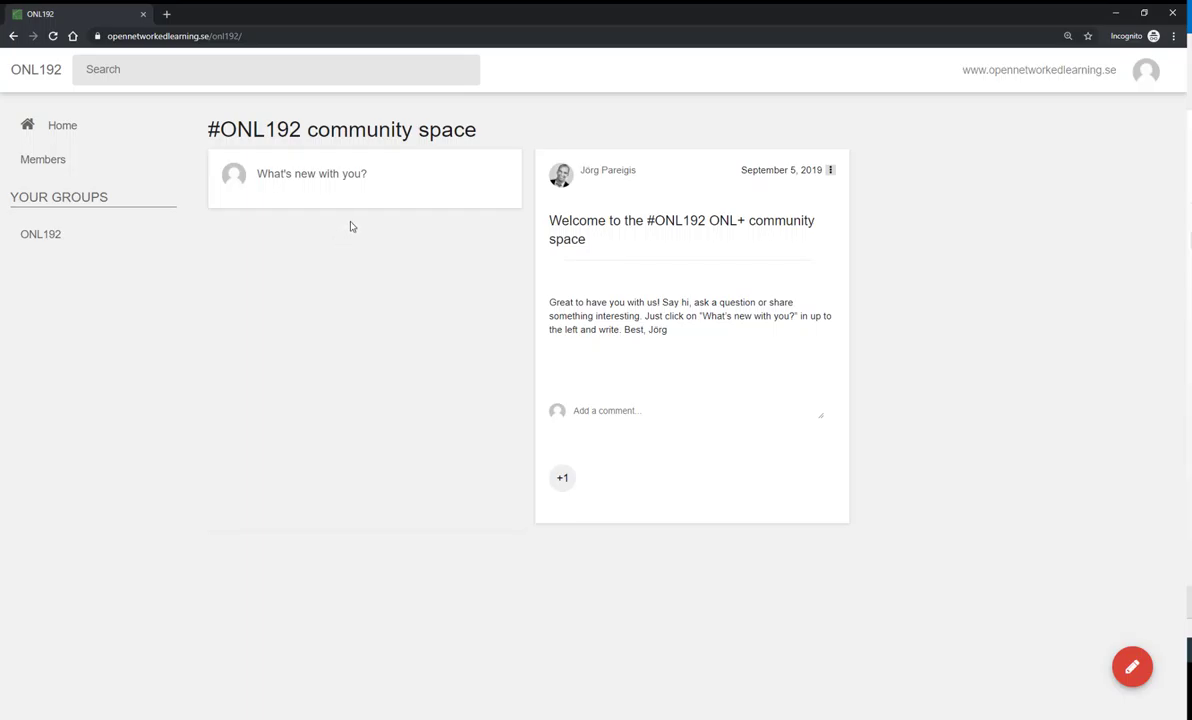
click(340, 180)
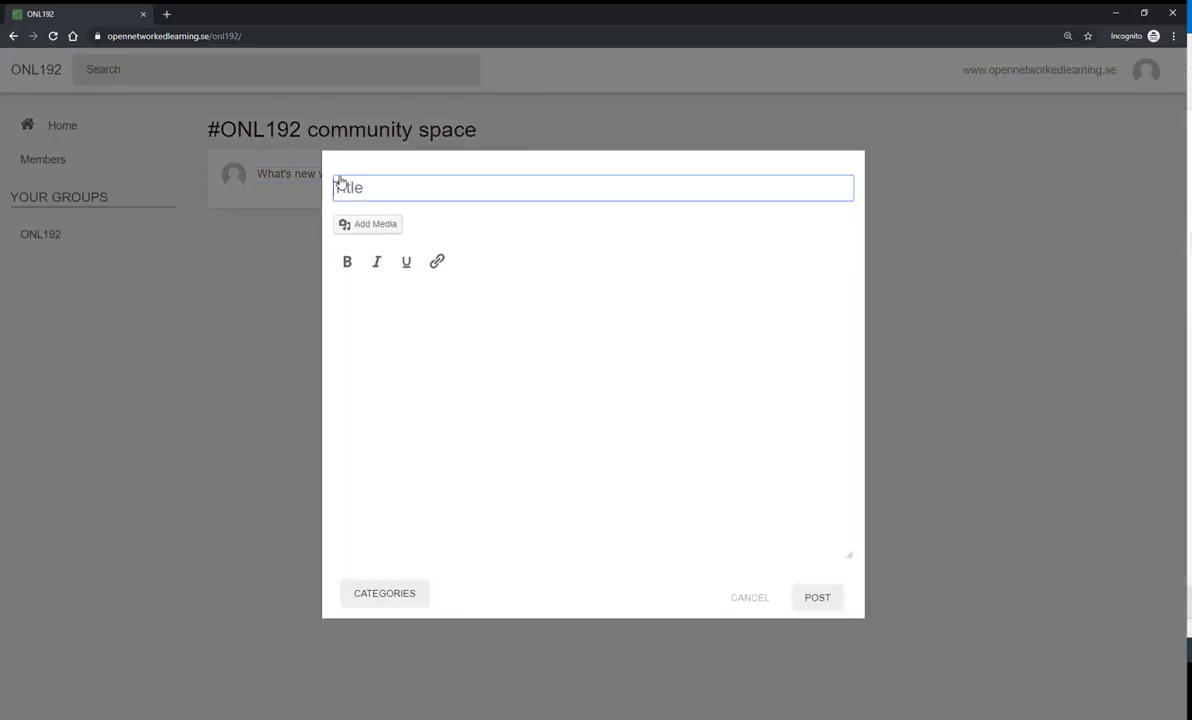
- Give the new post the title 'Found this great article here...' and move into its body
click(408, 187)
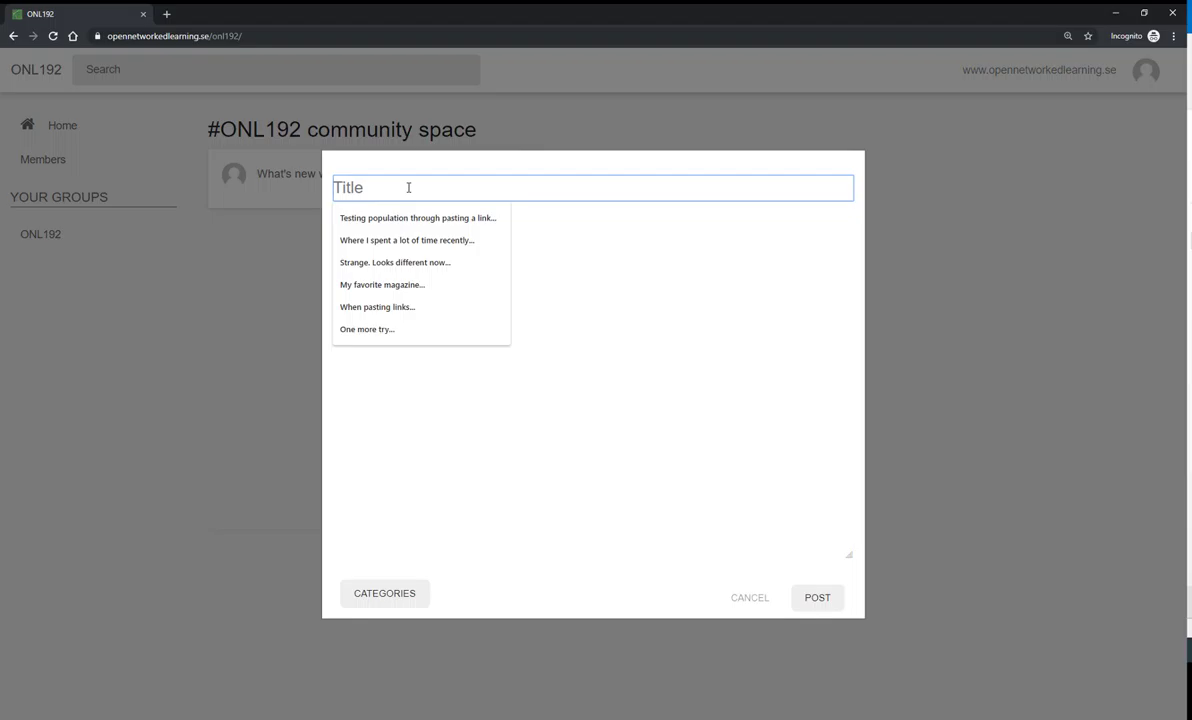
text(G)
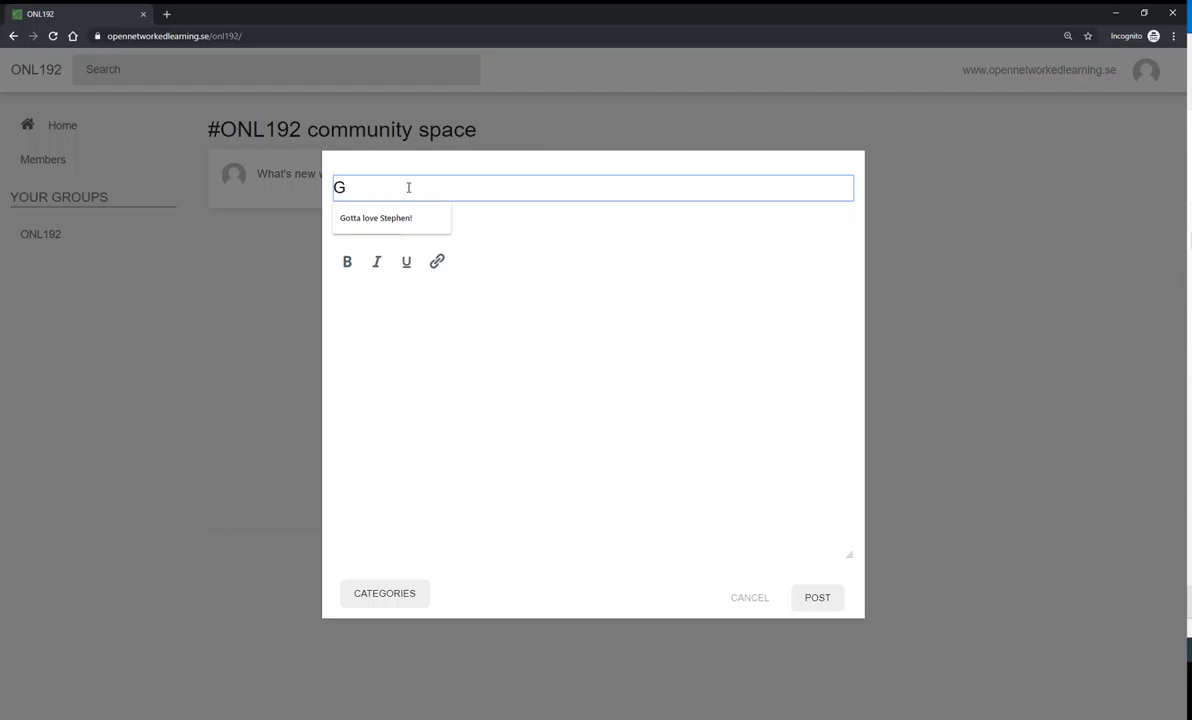
key(BackSpace)
text(Fin)
key(BackSpace)
key(BackSpace)
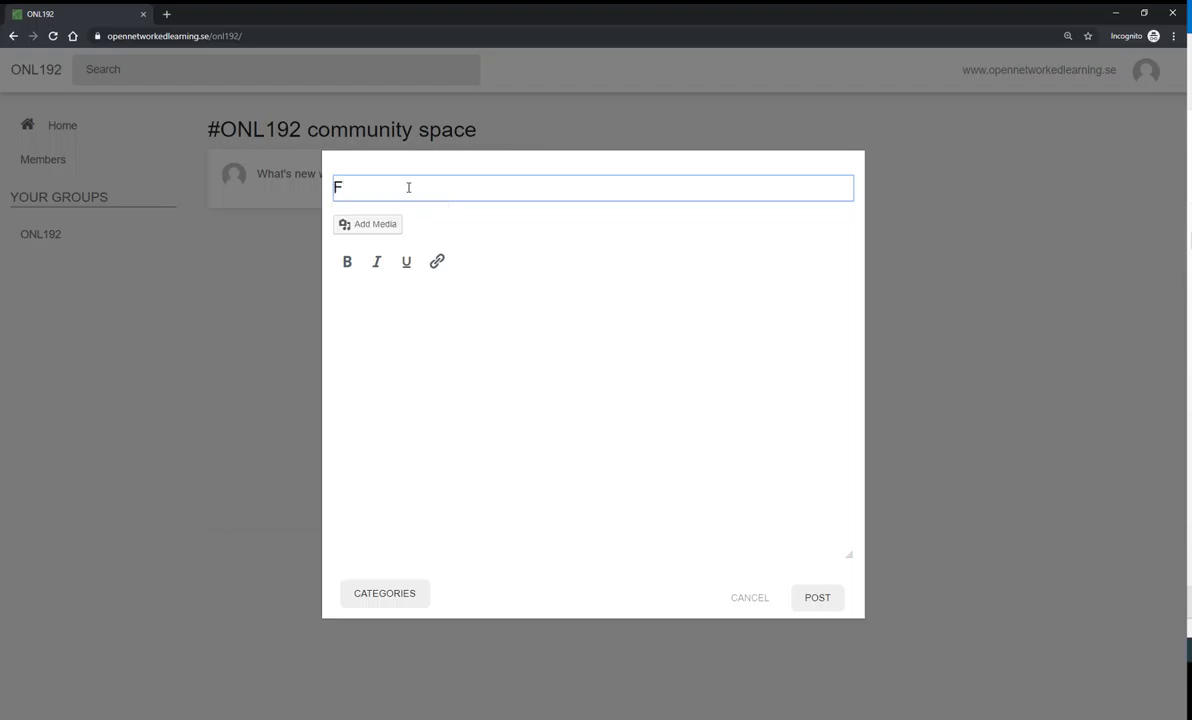
text(ound this great aret)
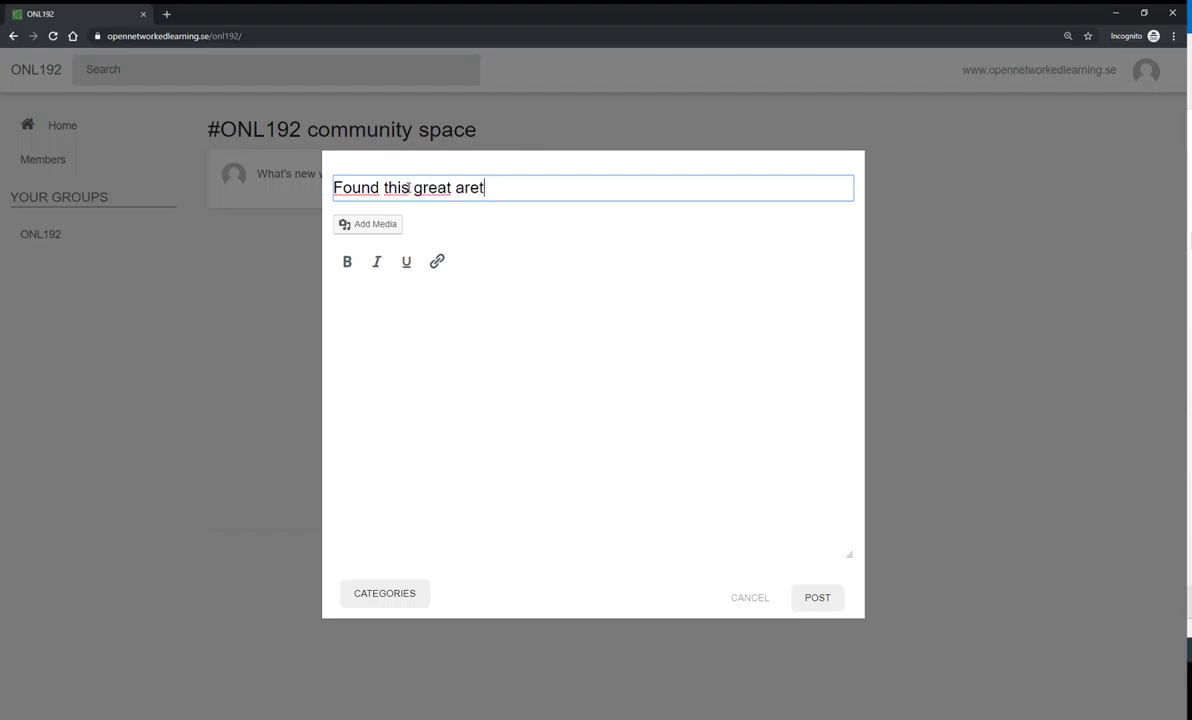
key(BackSpace)
key(BackSpace)
text(ticle here.)
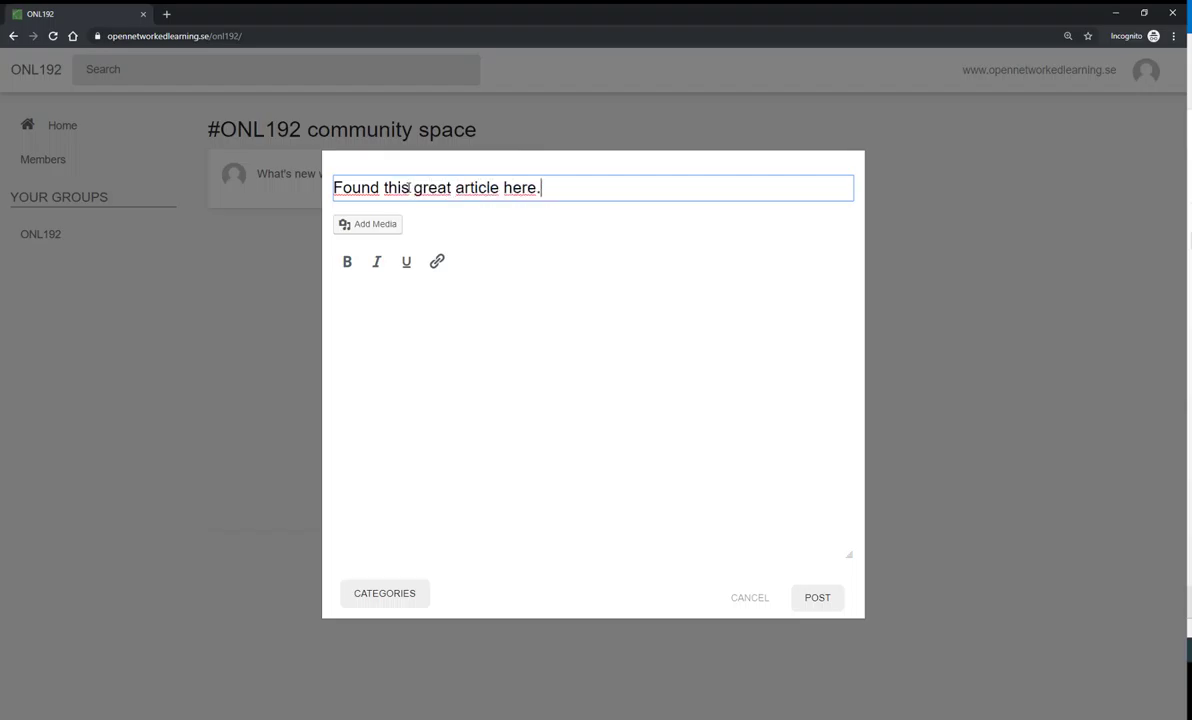
text(..)
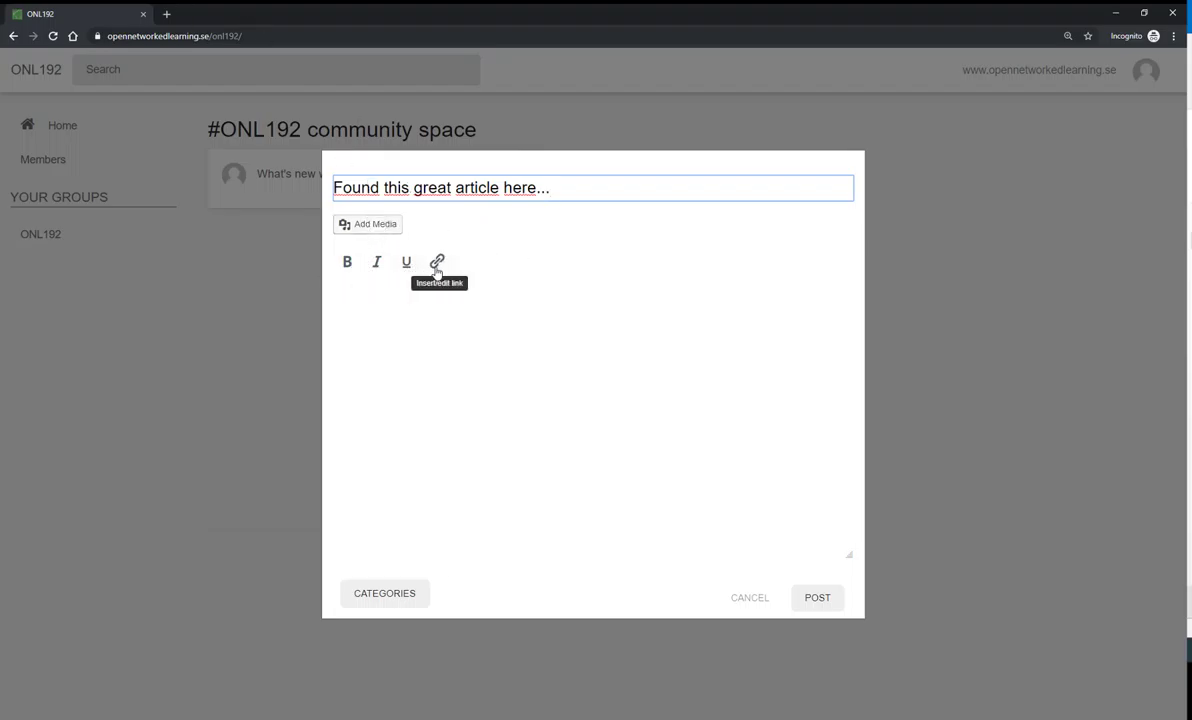
click(436, 327)
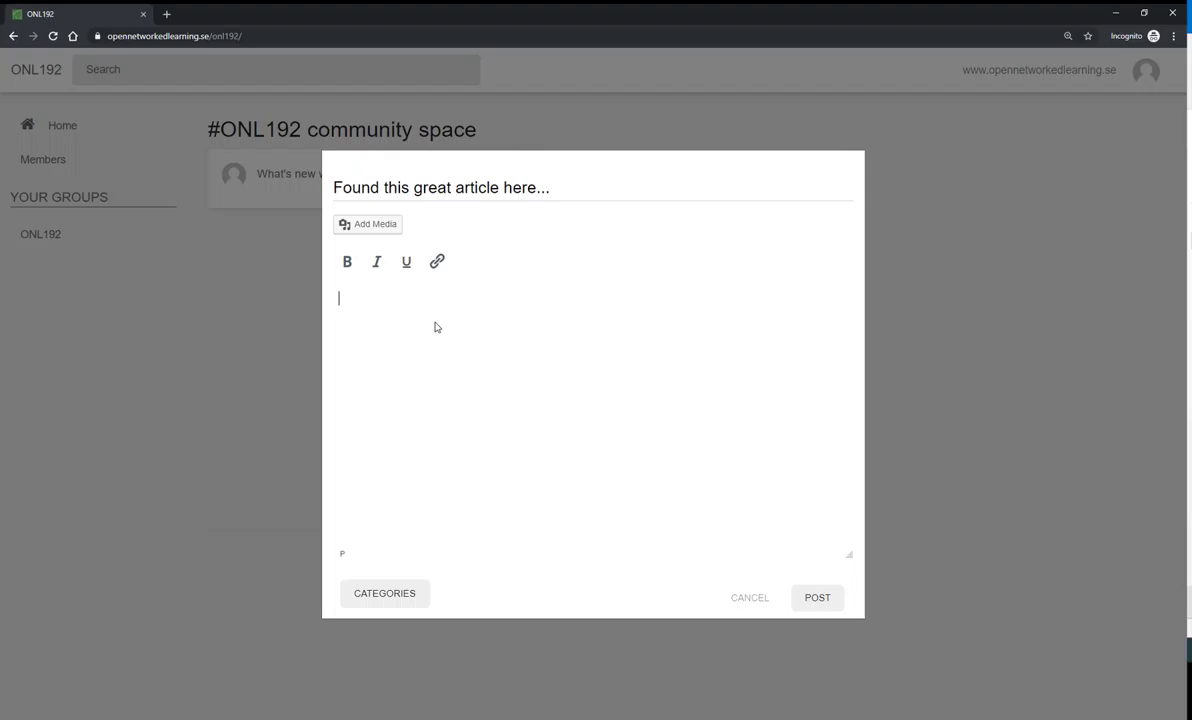
- Embed the pasted Harvard Gazette active-learning article link in the post body and reveal the categories
text(https://news.harvard.edu/gazette/story/2019/09/study-shows-that-students-learn-more-when-taking-part-in-classrooms-that-employ-active-learning-strategies/)
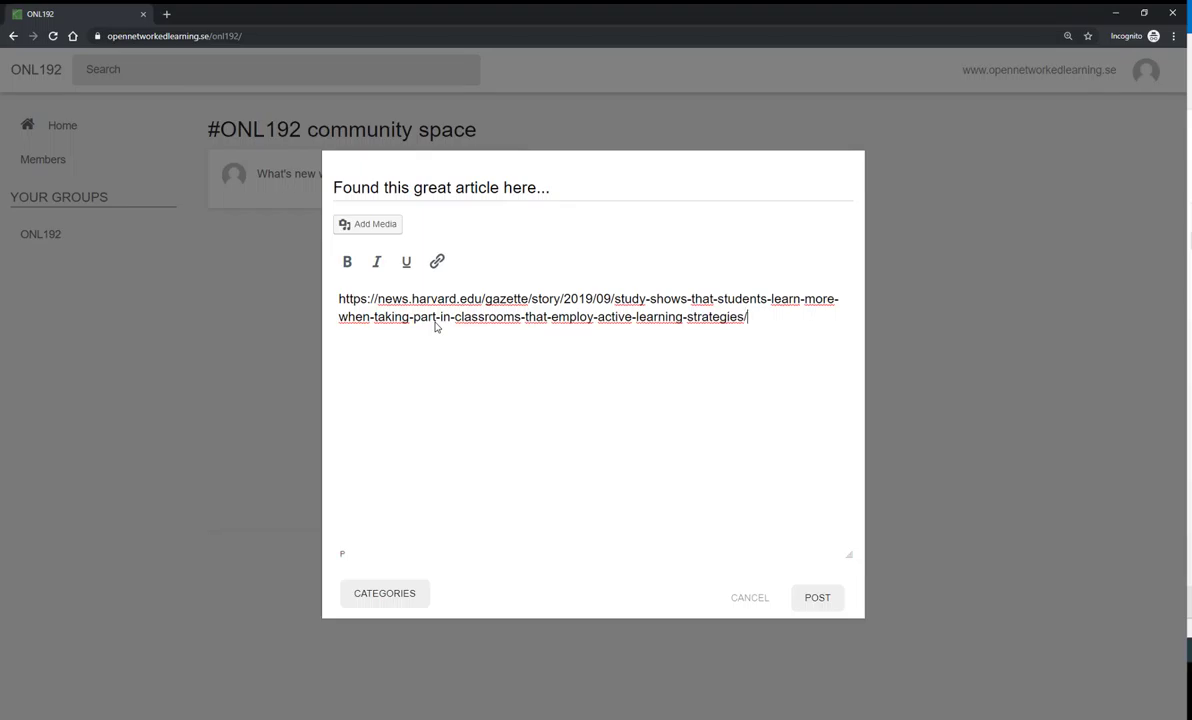
key(Return)
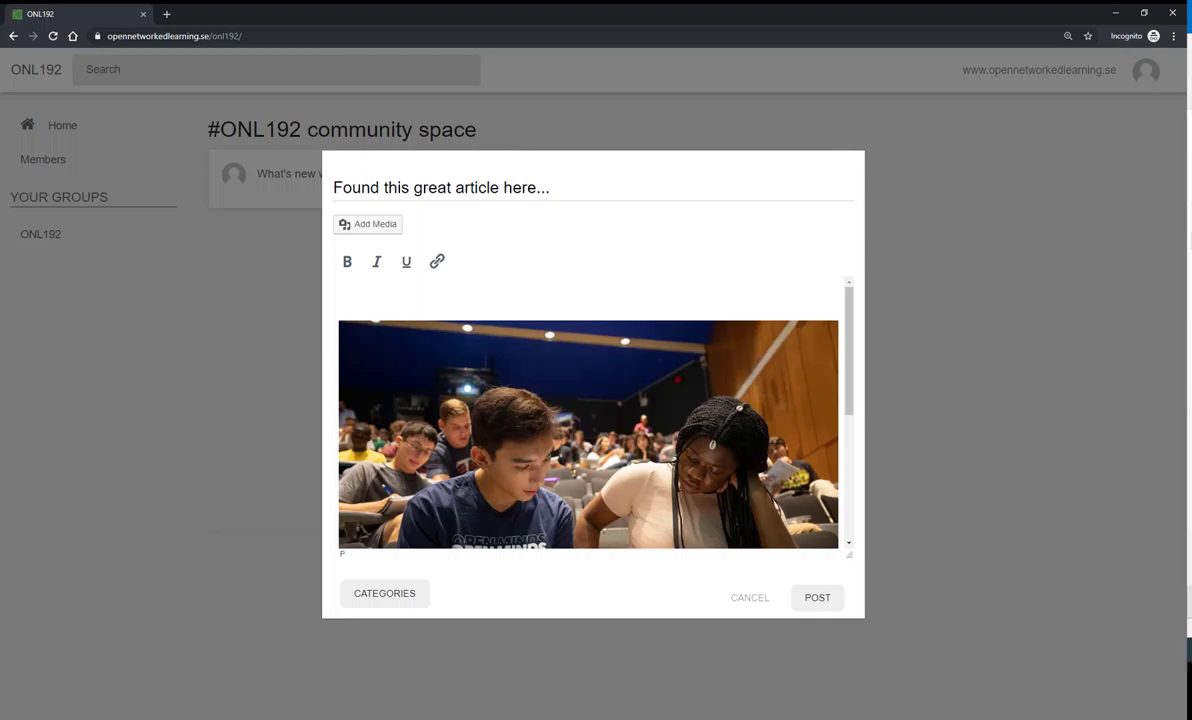
scroll(491, 370, down, 1)
scroll(534, 408, down, 4)
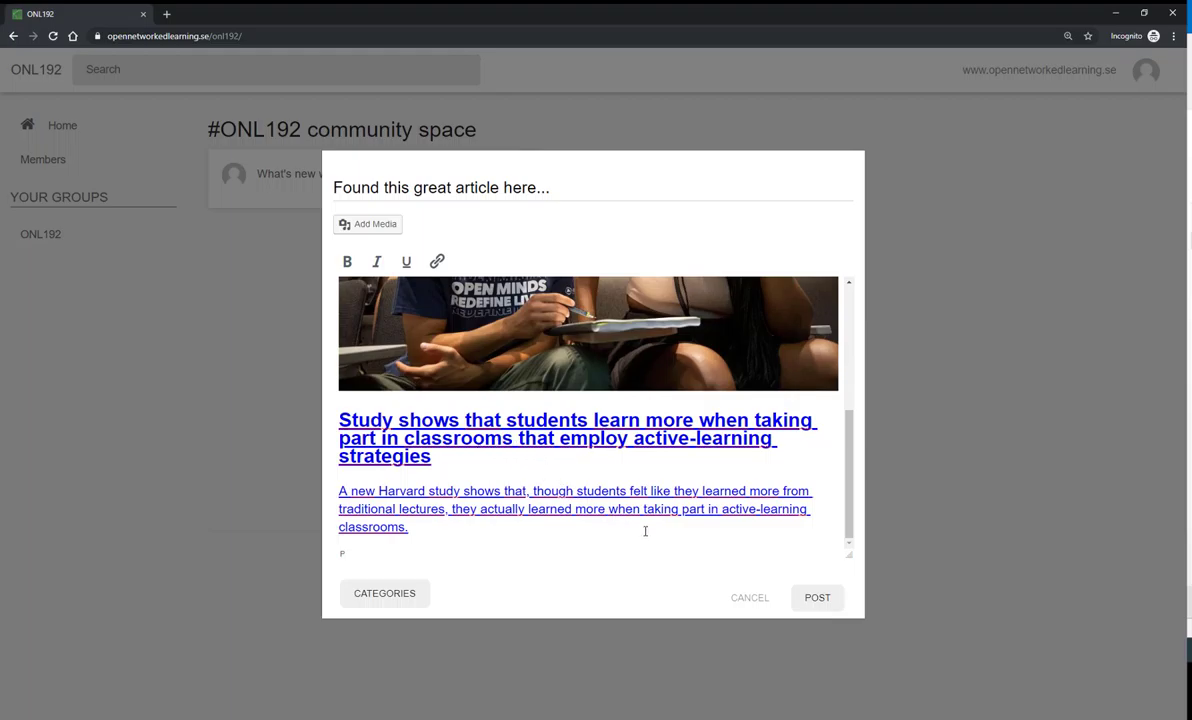
click(398, 595)
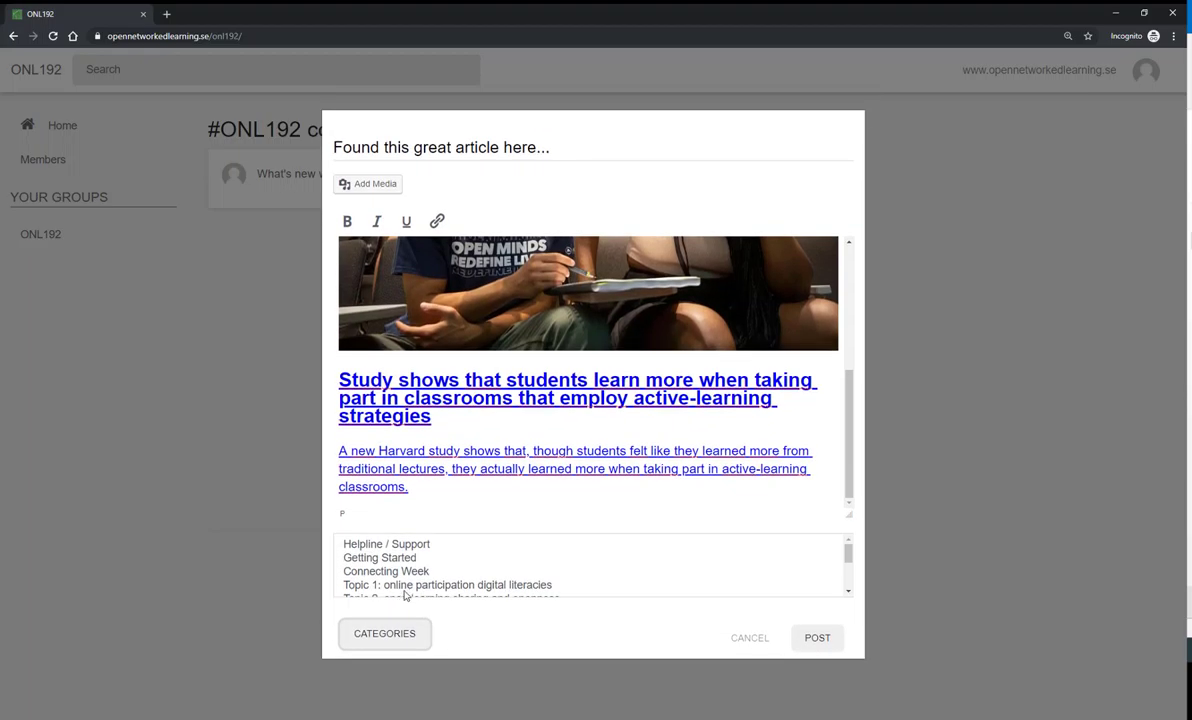
- Pick Connecting Week as the post's category from the categories list
scroll(417, 572, down, 2)
scroll(417, 572, down, 2)
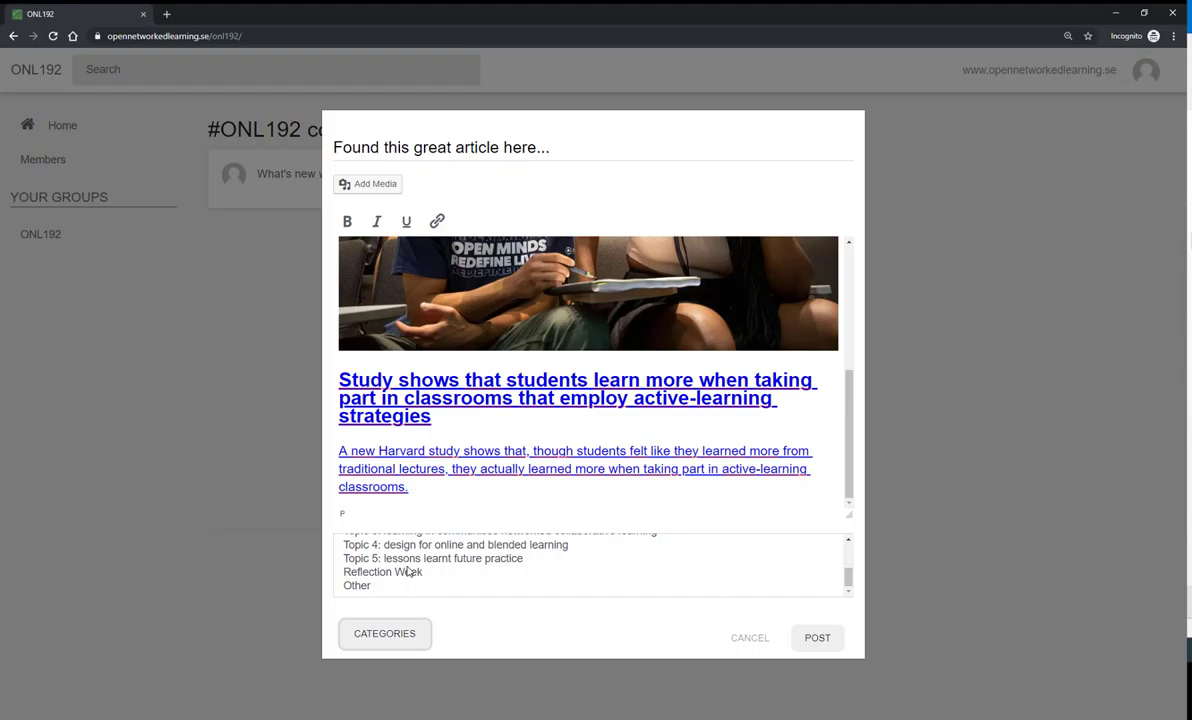
scroll(395, 575, up, 4)
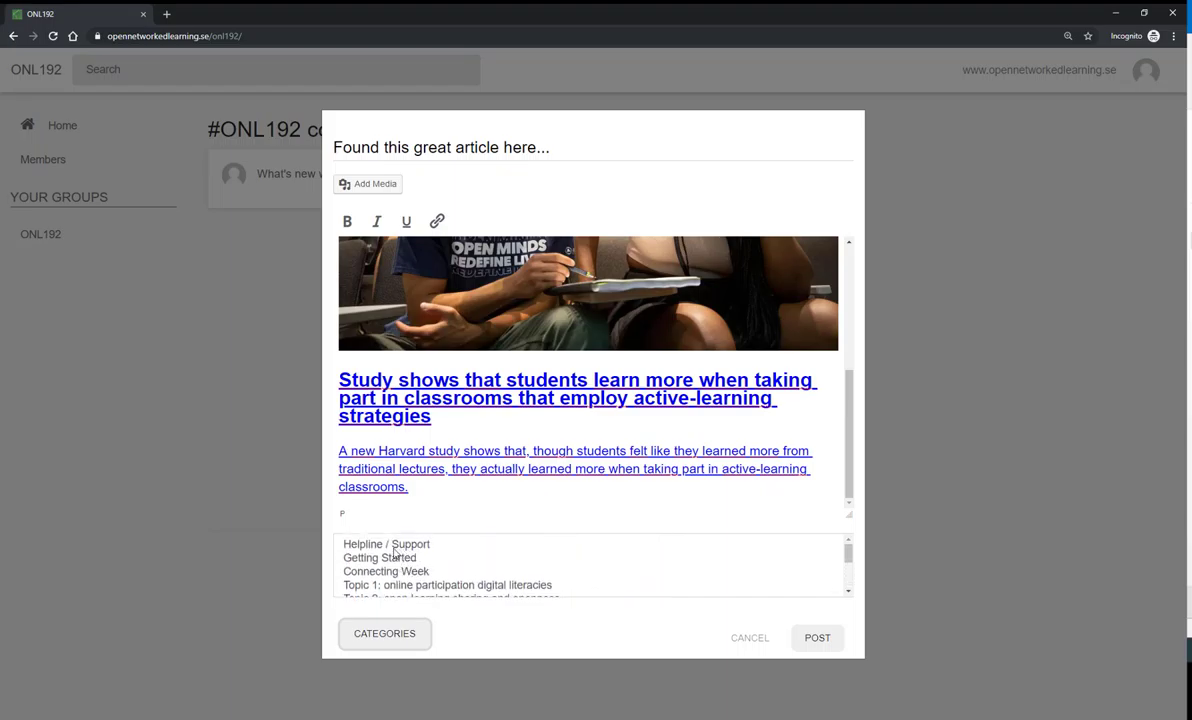
click(384, 548)
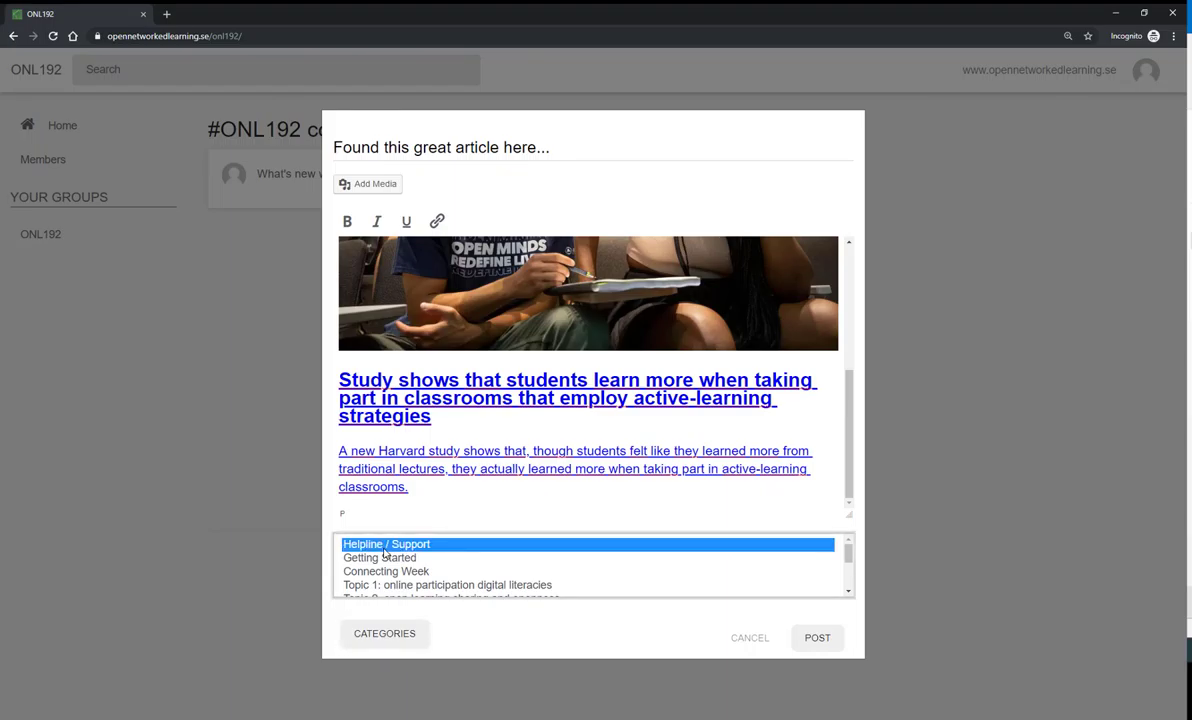
click(392, 558)
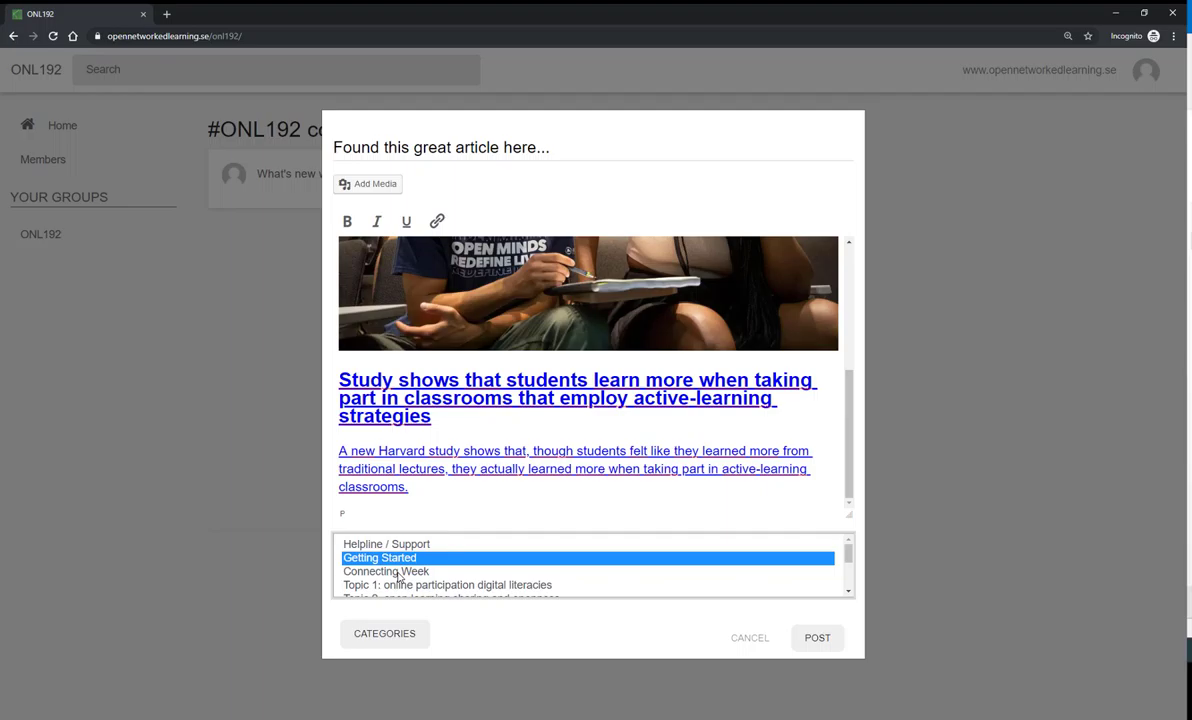
click(399, 573)
scroll(399, 573, down, 3)
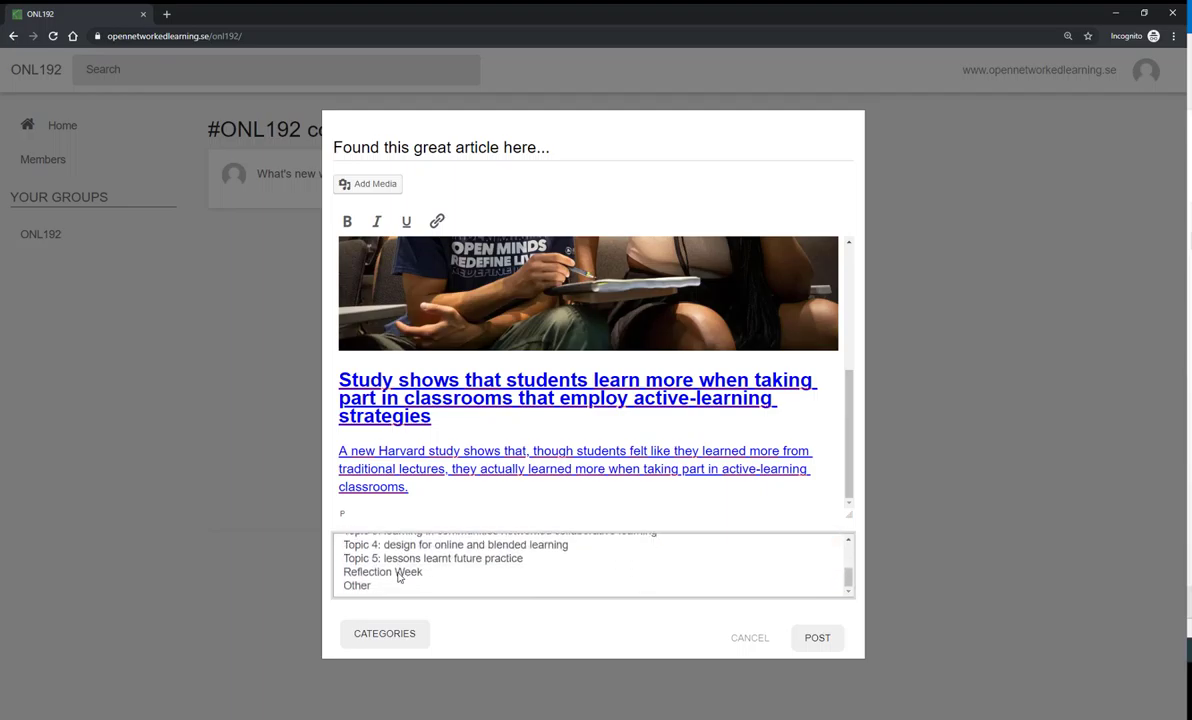
ctrl+click(360, 586)
scroll(380, 580, up, 4)
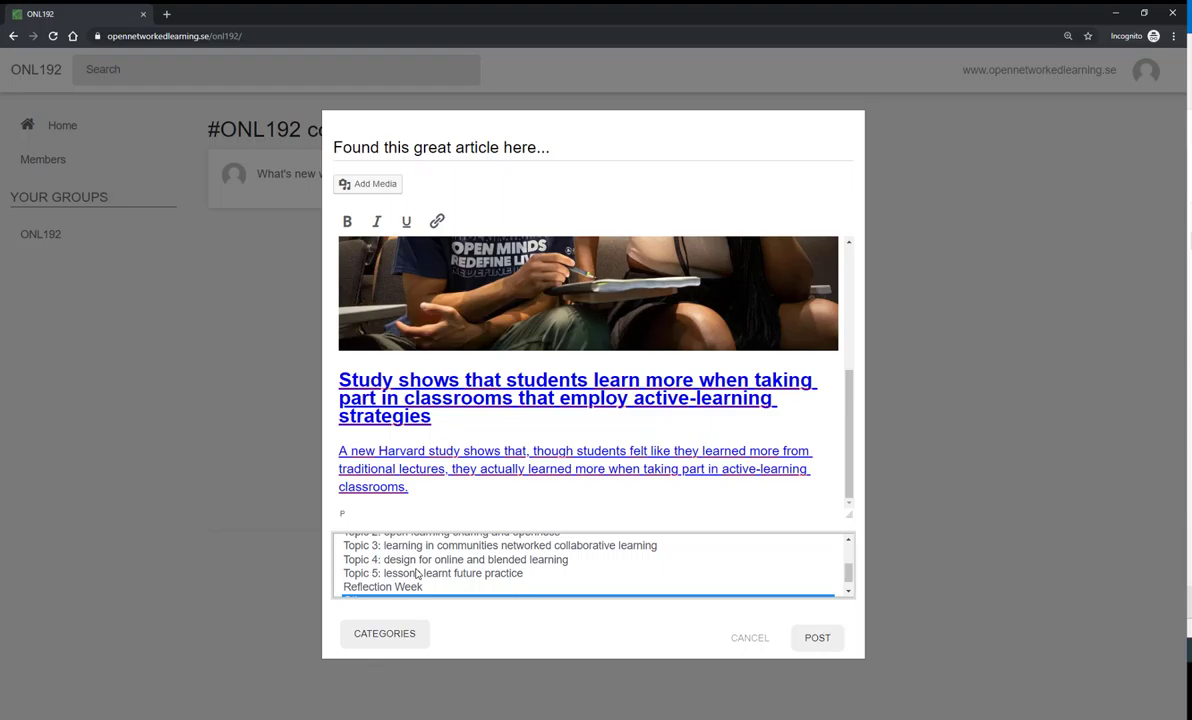
scroll(418, 573, down, 4)
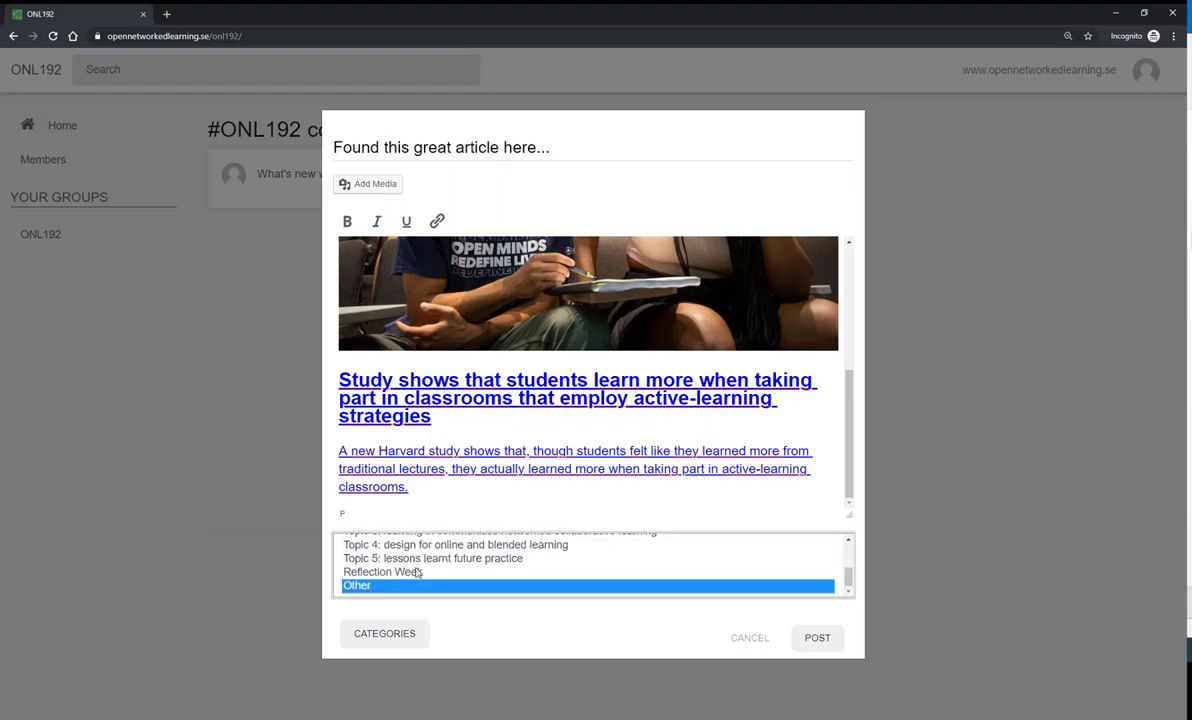
scroll(418, 573, up, 4)
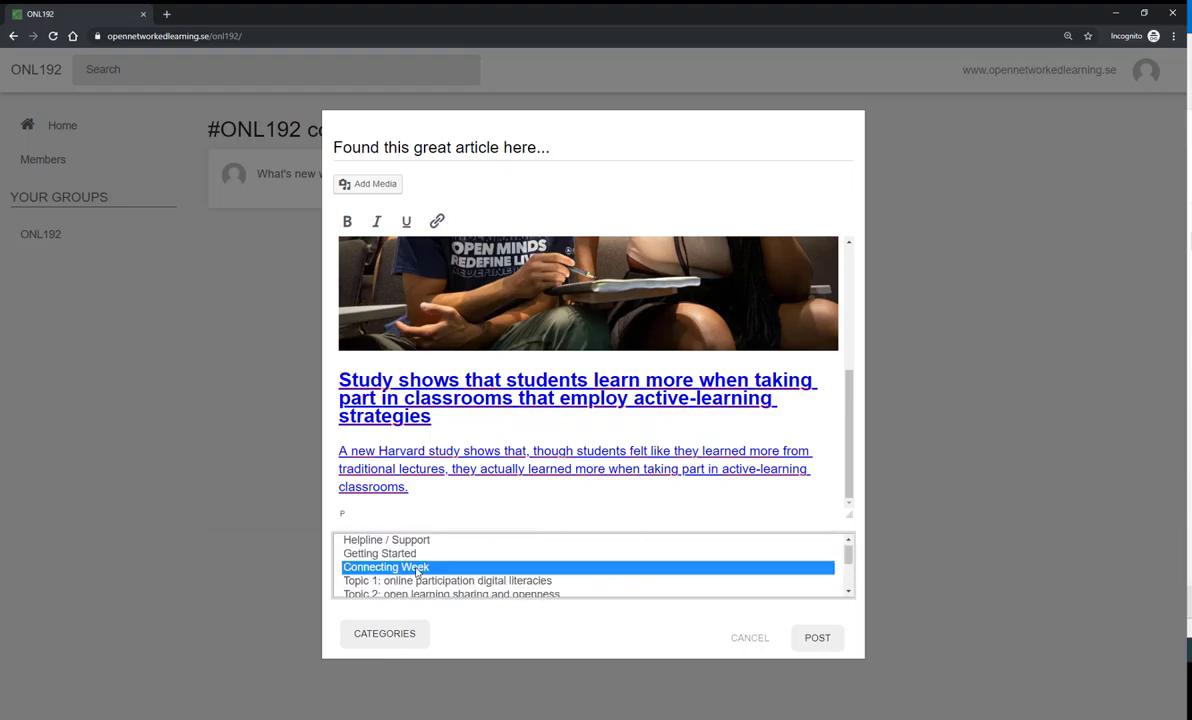
- Publish the article post and check it in the community feed
click(812, 642)
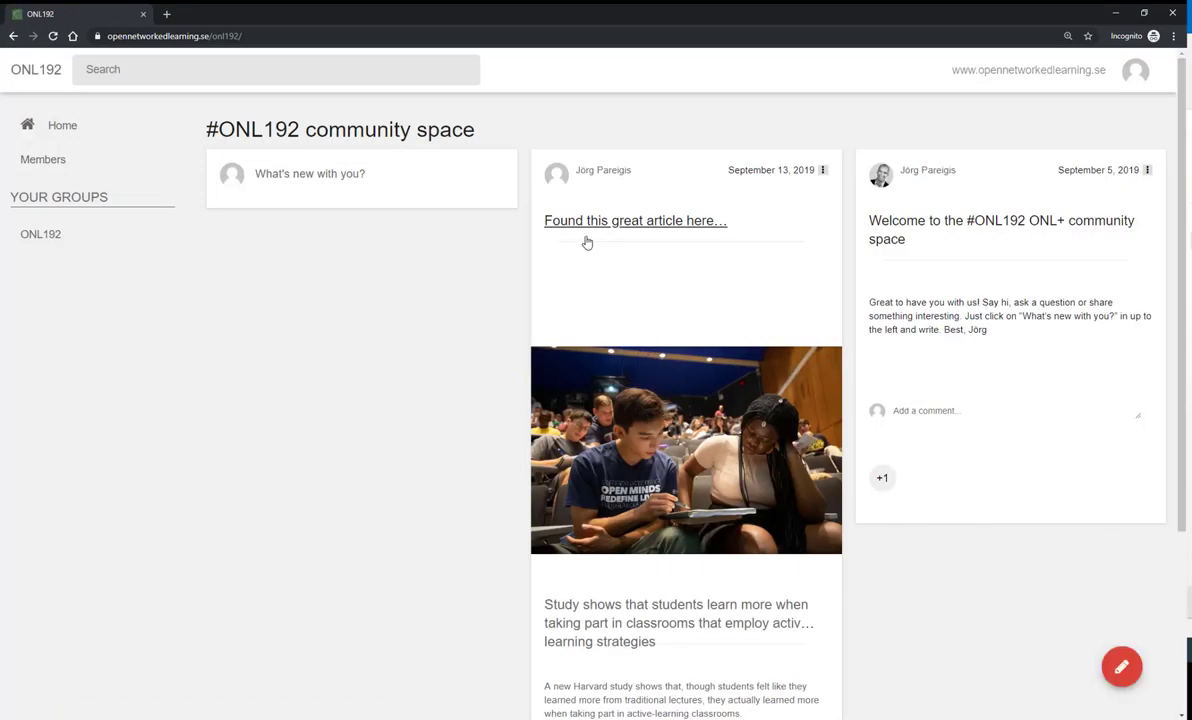
scroll(669, 375, down, 1)
scroll(669, 375, down, 2)
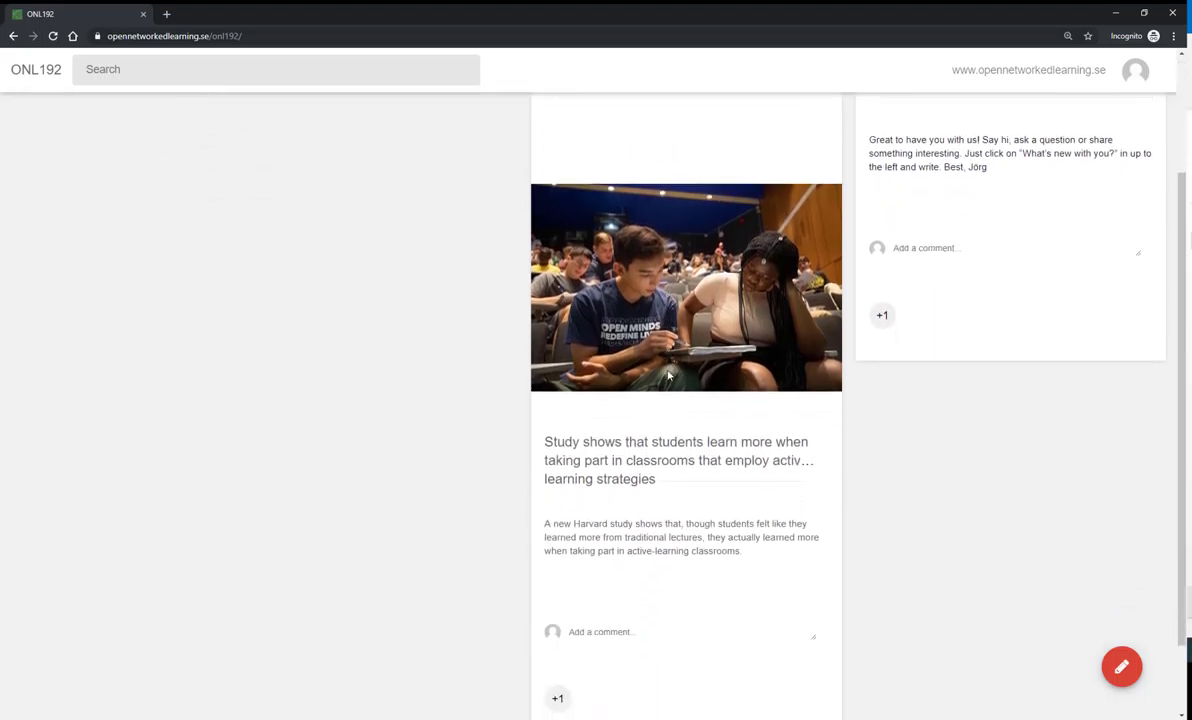
scroll(669, 370, up, 1)
scroll(669, 370, up, 2)
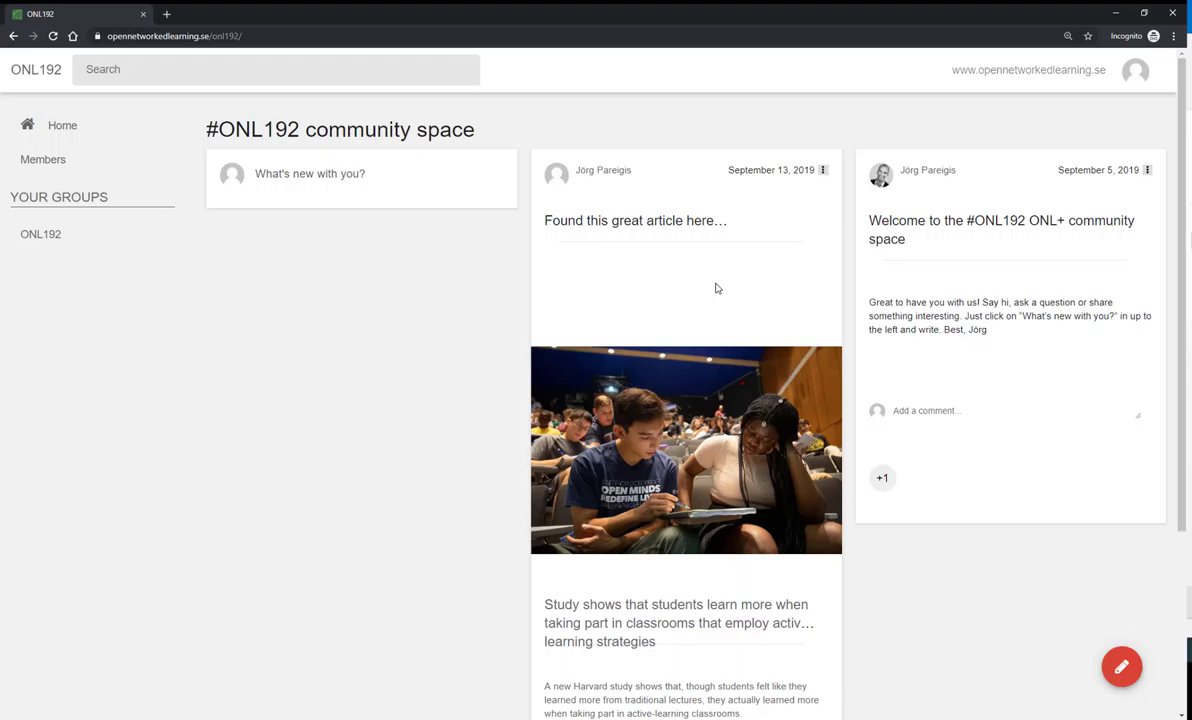
- Give the welcome post a +1
scroll(710, 295, down, 1)
scroll(885, 344, up, 1)
scroll(885, 344, up, 1)
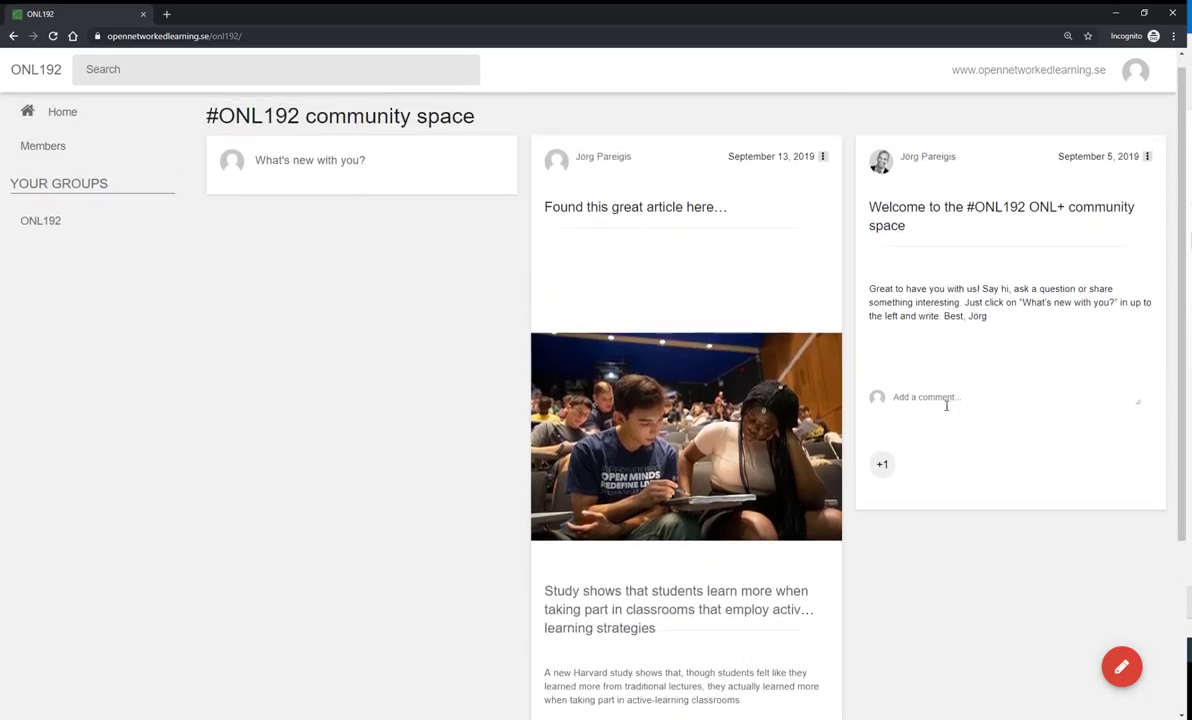
click(883, 466)
click(883, 474)
- Post the comment 'Thanksyou!' under the welcome post
click(932, 398)
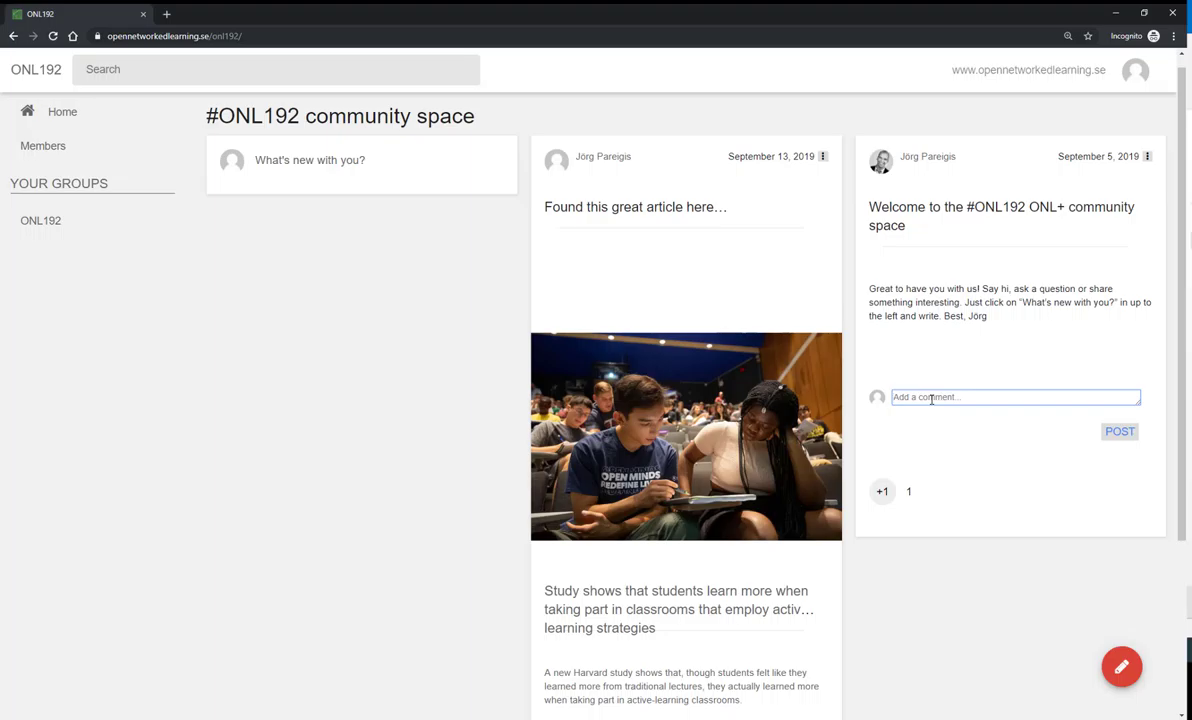
text(Thanksyou!)
click(1106, 426)
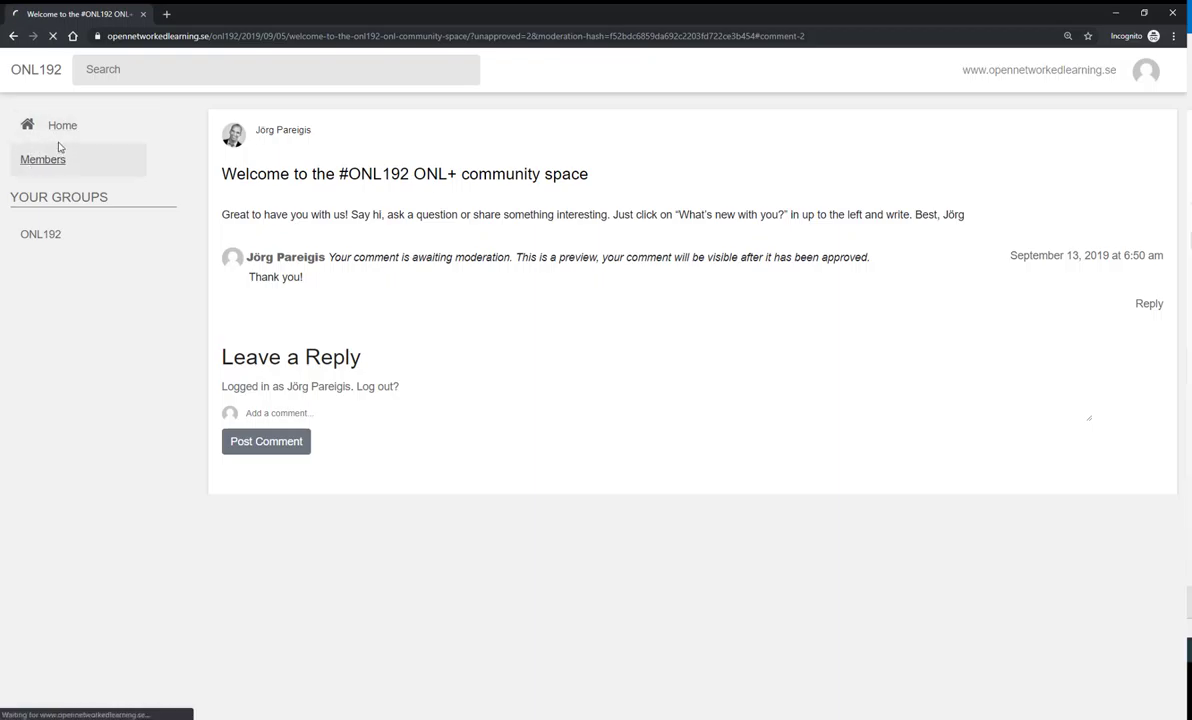
- Return to the community feed and look over the published article and welcome post
click(54, 150)
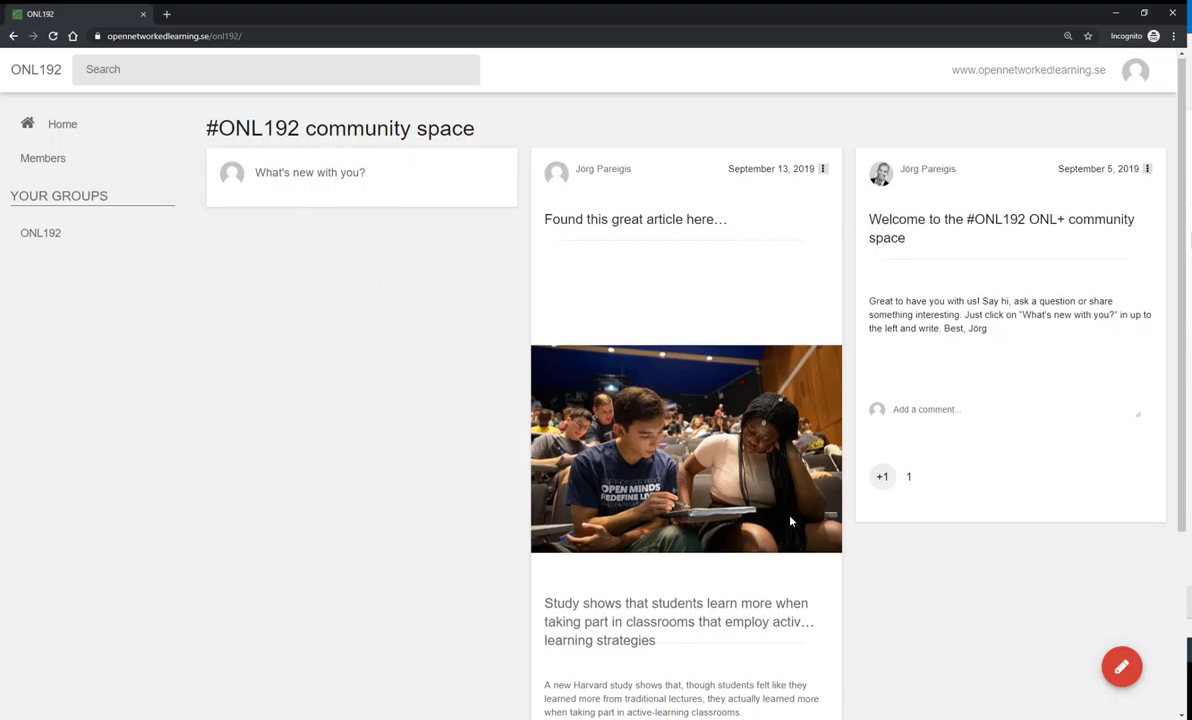
scroll(731, 520, down, 1)
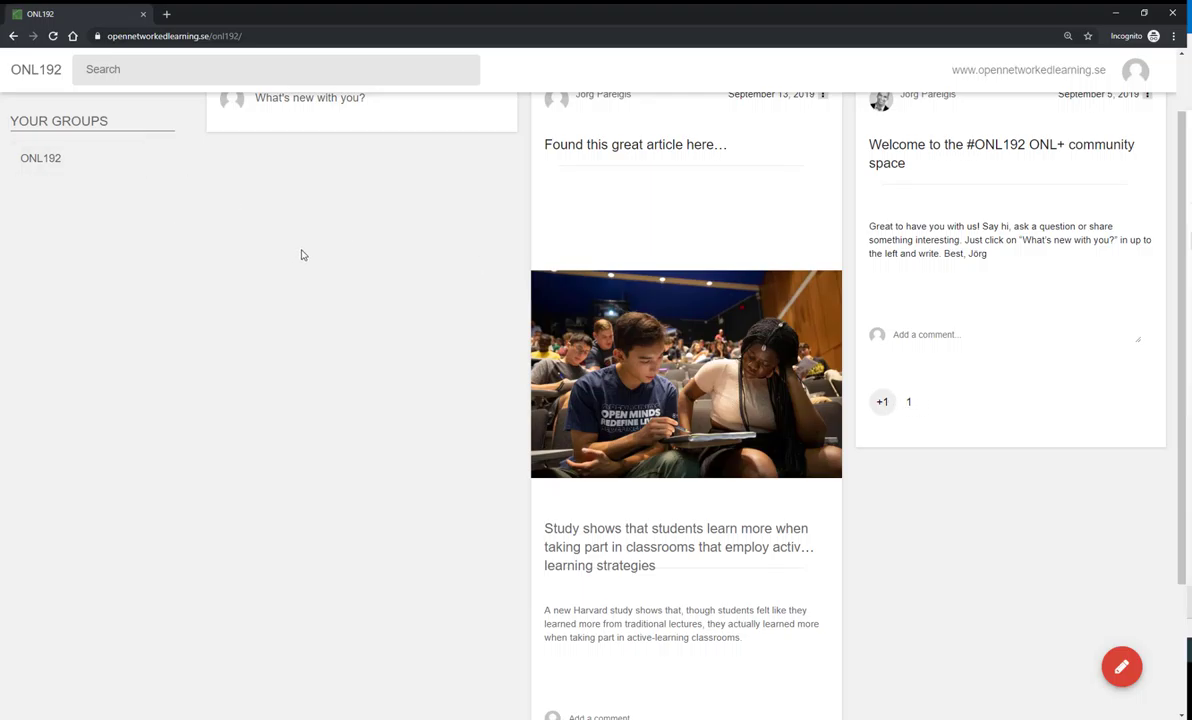
scroll(1008, 152, up, 2)
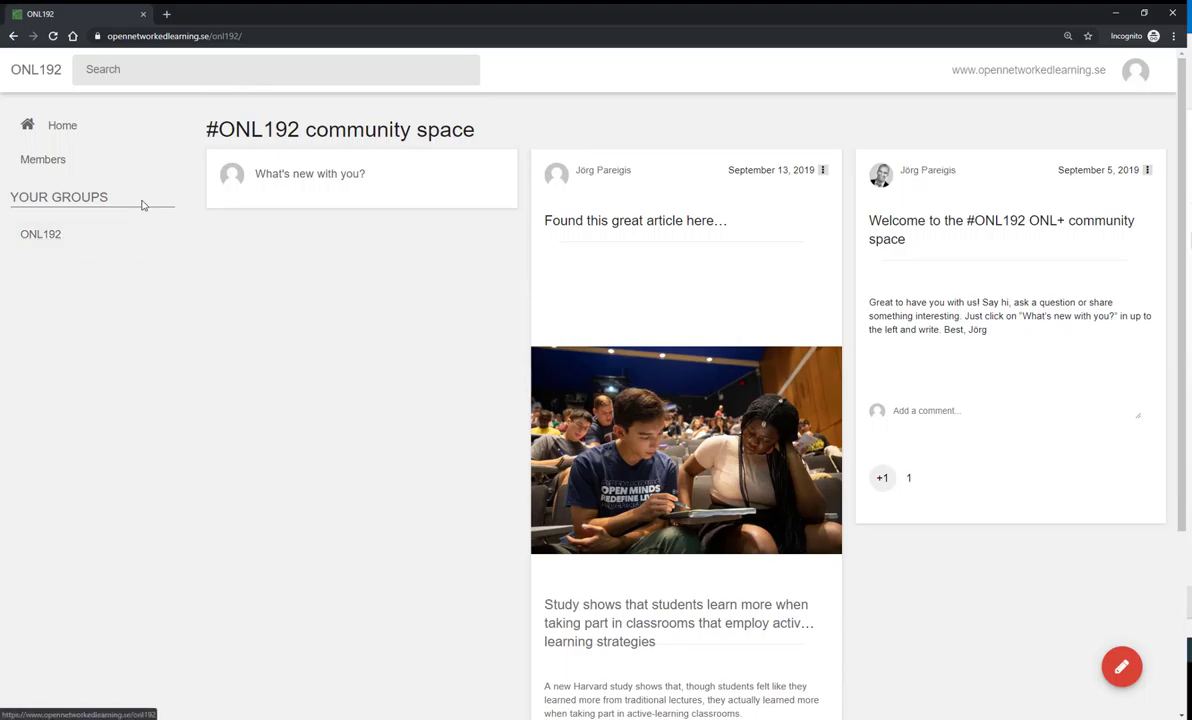
click(55, 167)
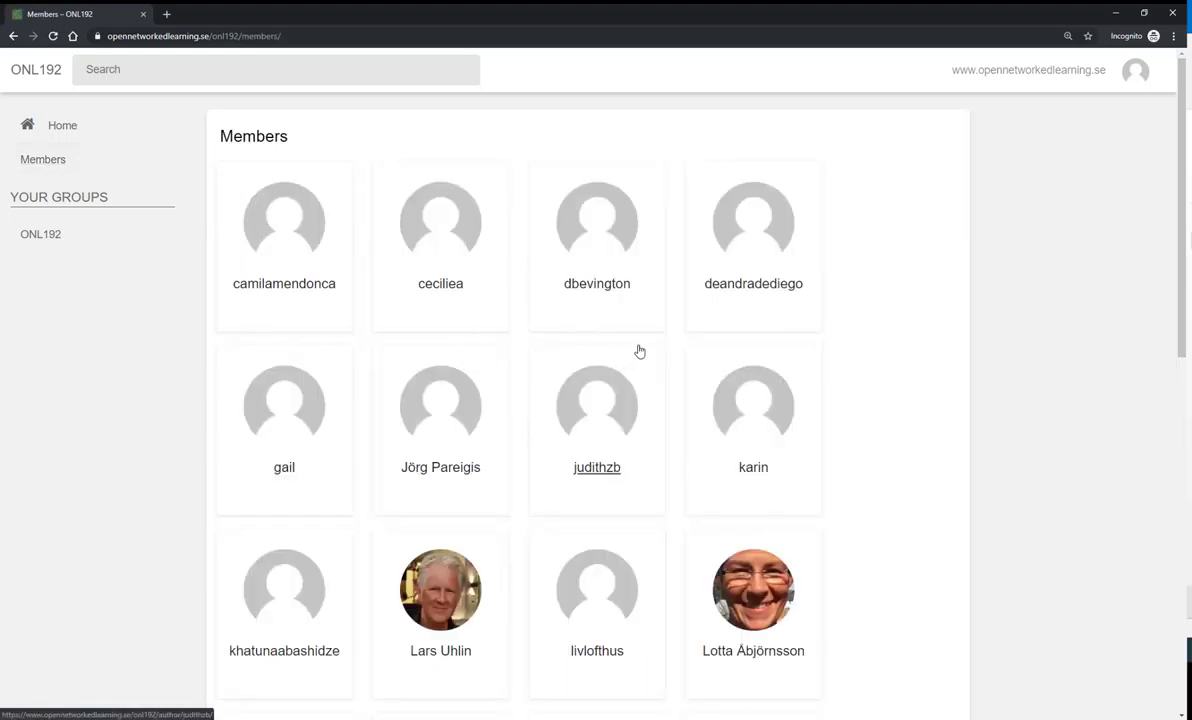
scroll(640, 352, down, 3)
scroll(654, 368, down, 2)
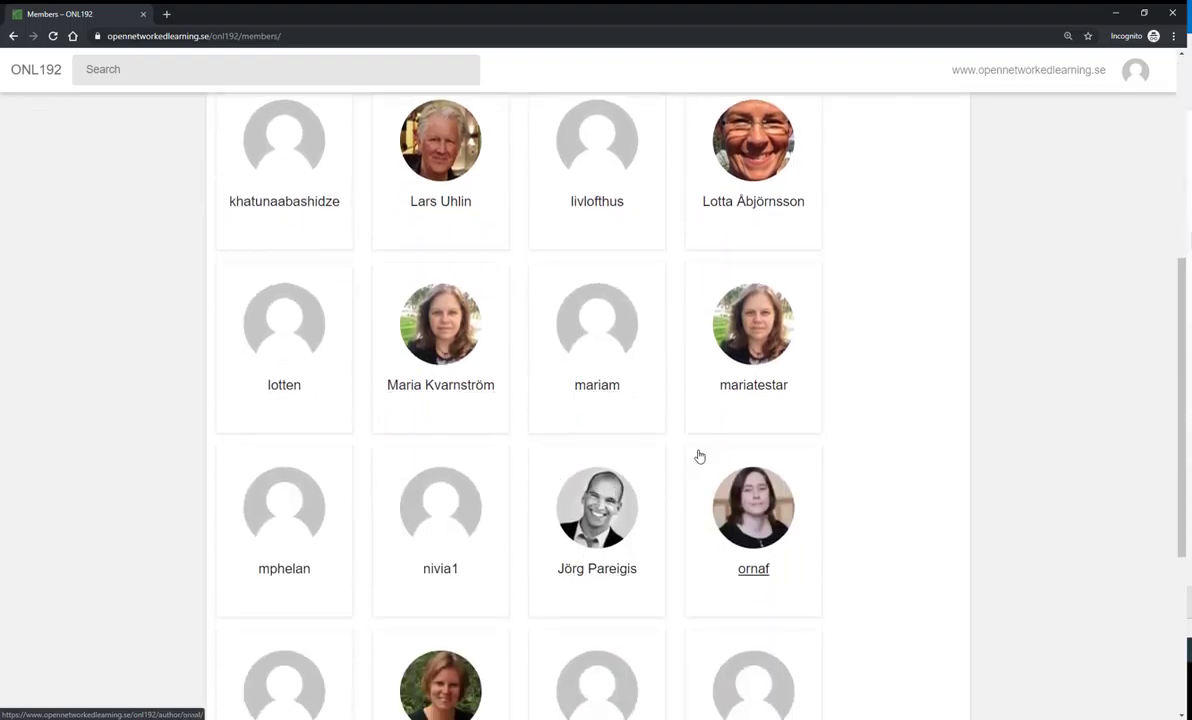
scroll(704, 372, up, 3)
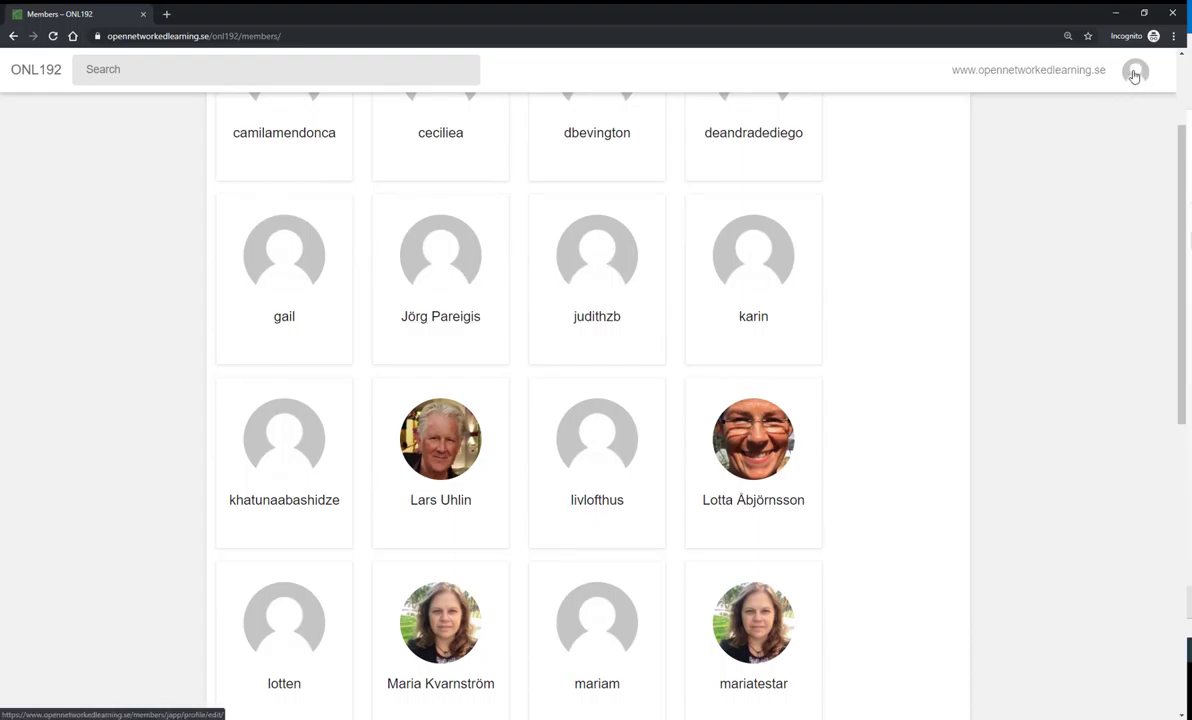
scroll(641, 250, down, 4)
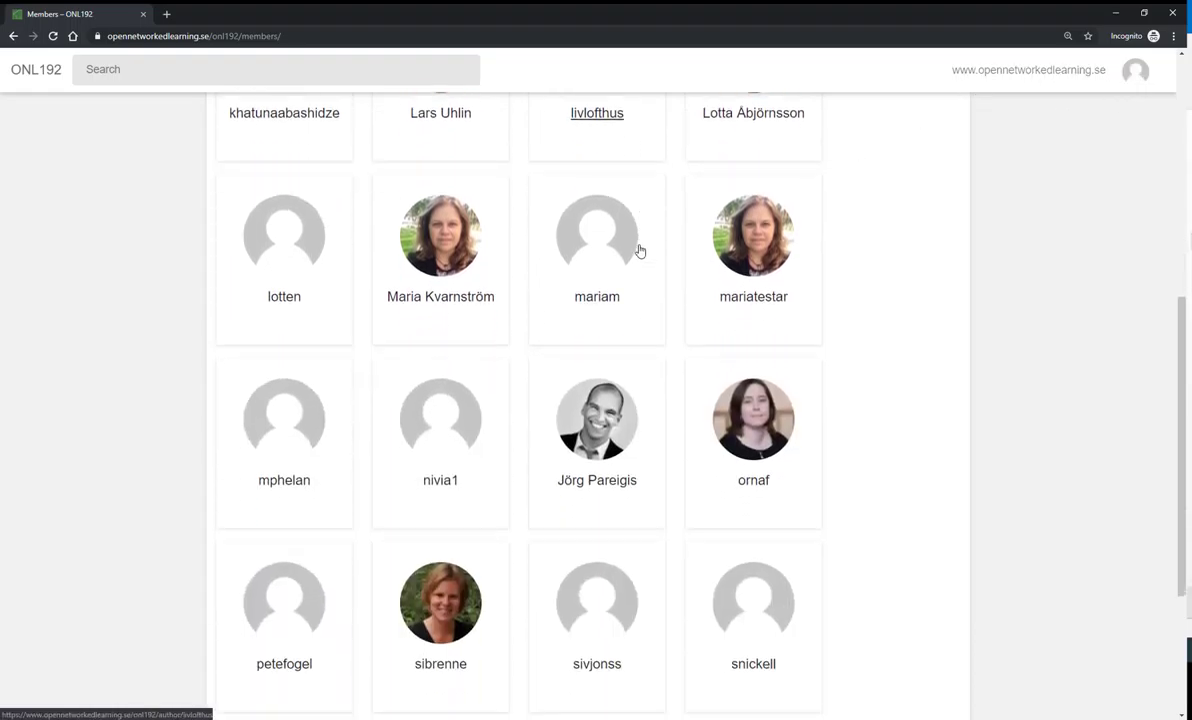
scroll(645, 255, up, 7)
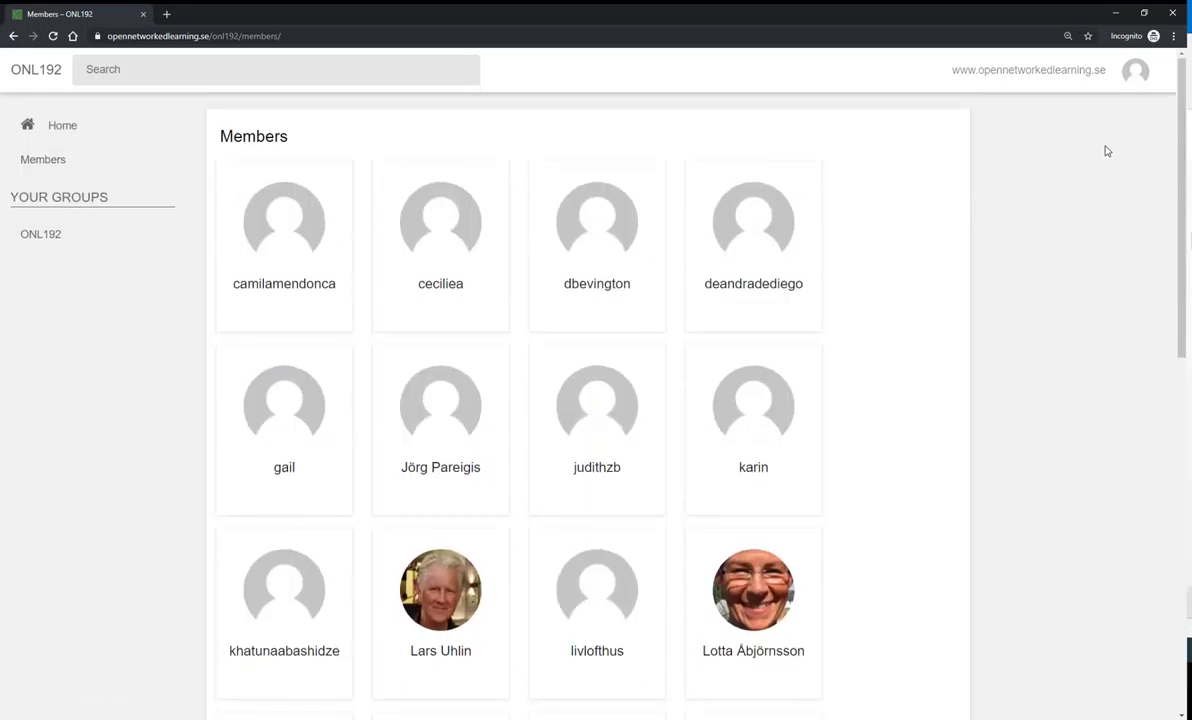
- Open Edit Profile from the avatar, review Name, Institution and Role, then open Contact information
click(1135, 74)
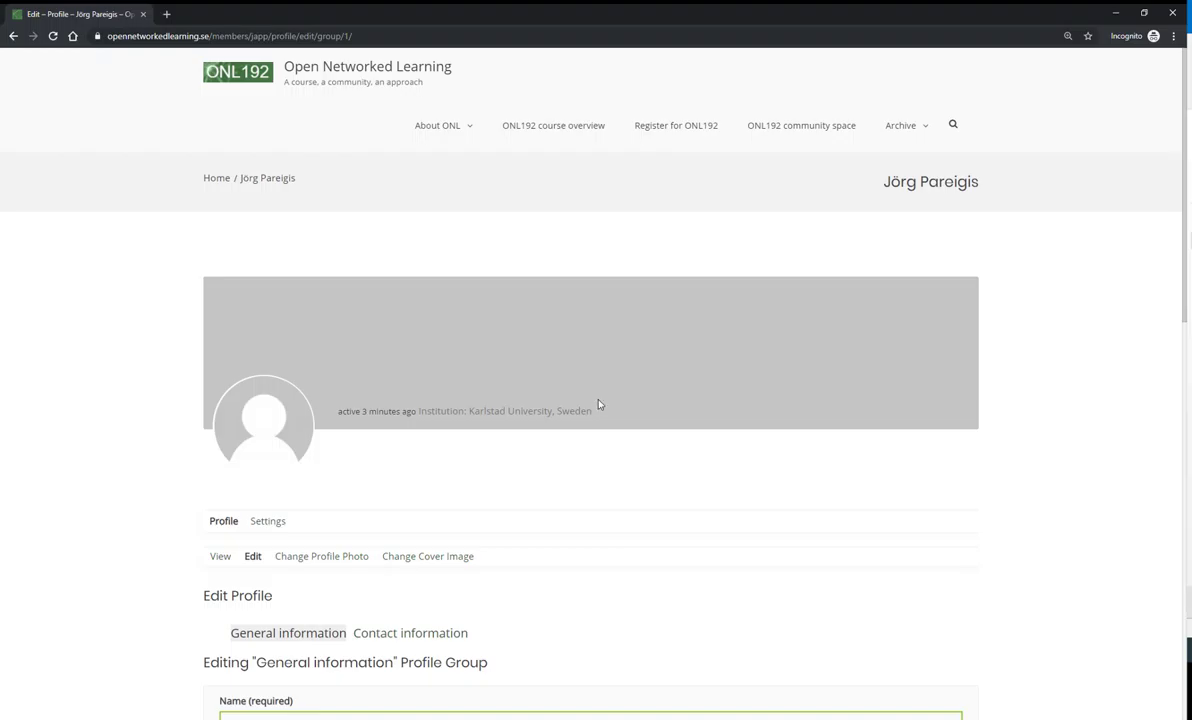
scroll(609, 380, down, 2)
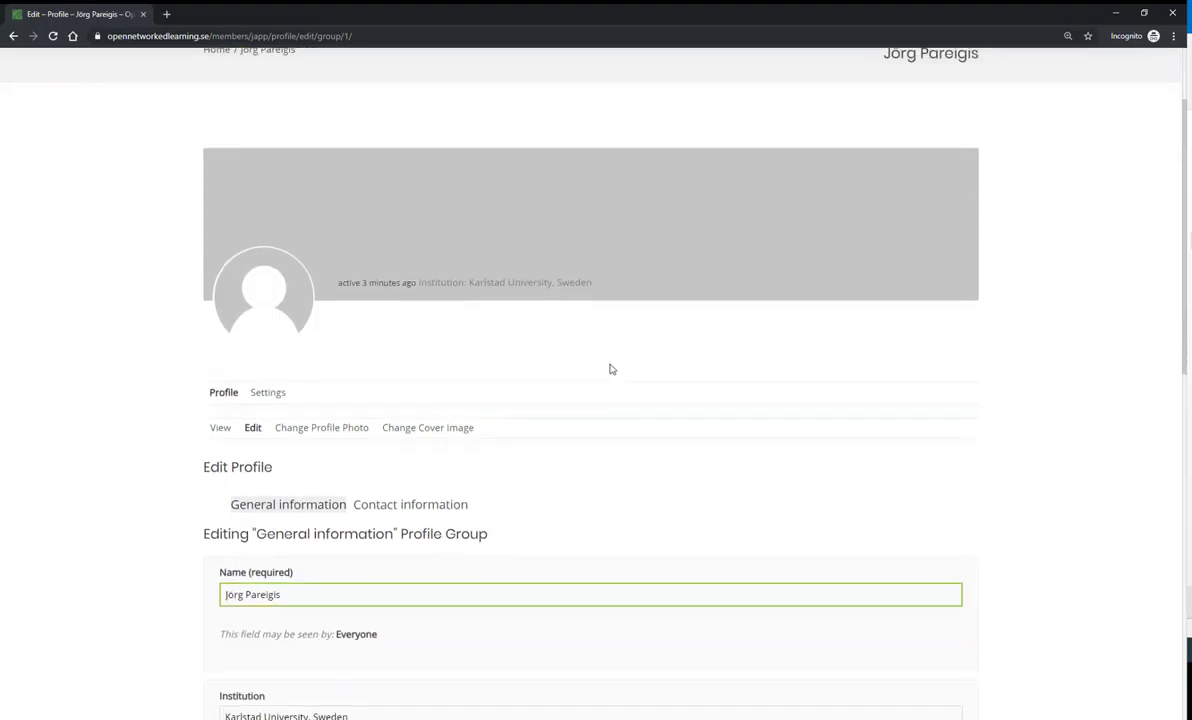
scroll(611, 369, up, 1)
scroll(487, 431, down, 2)
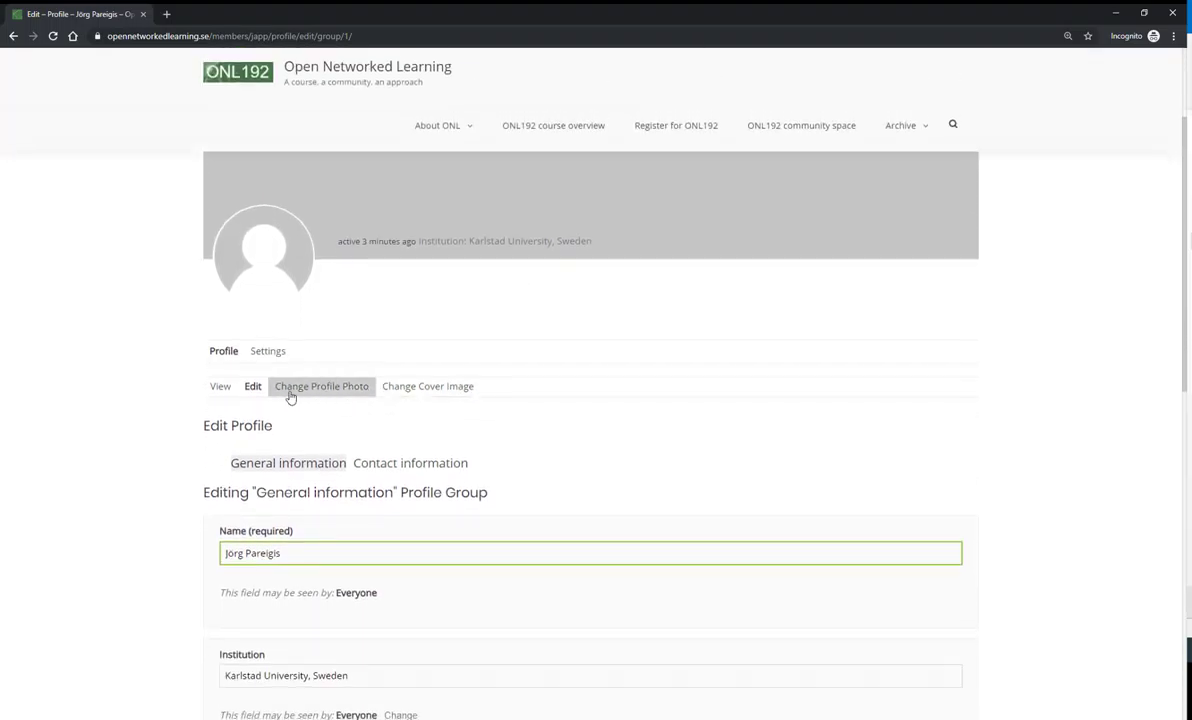
scroll(320, 400, down, 2)
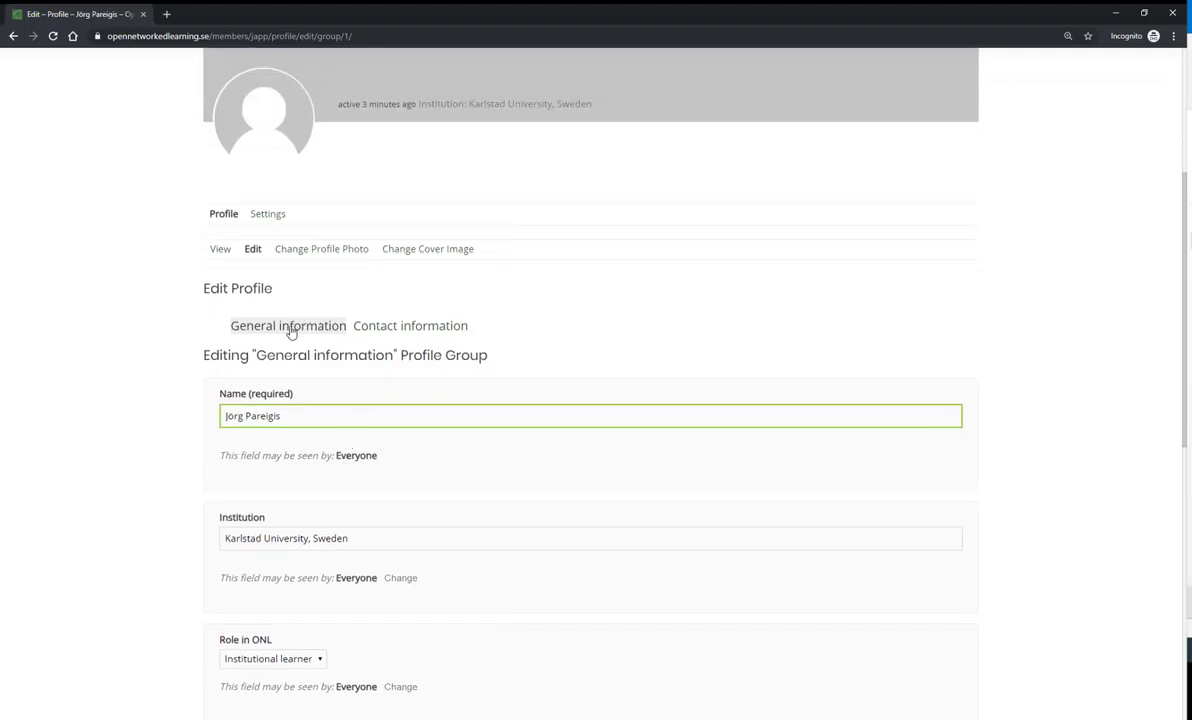
scroll(330, 410, down, 2)
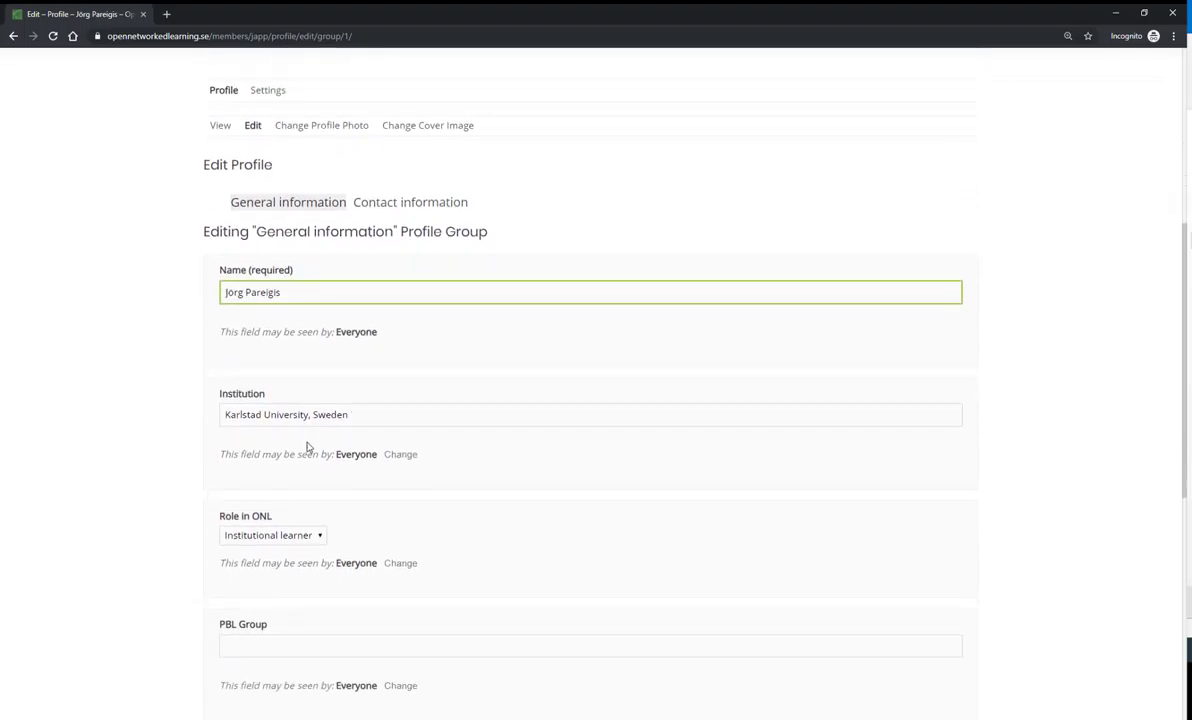
scroll(308, 447, down, 2)
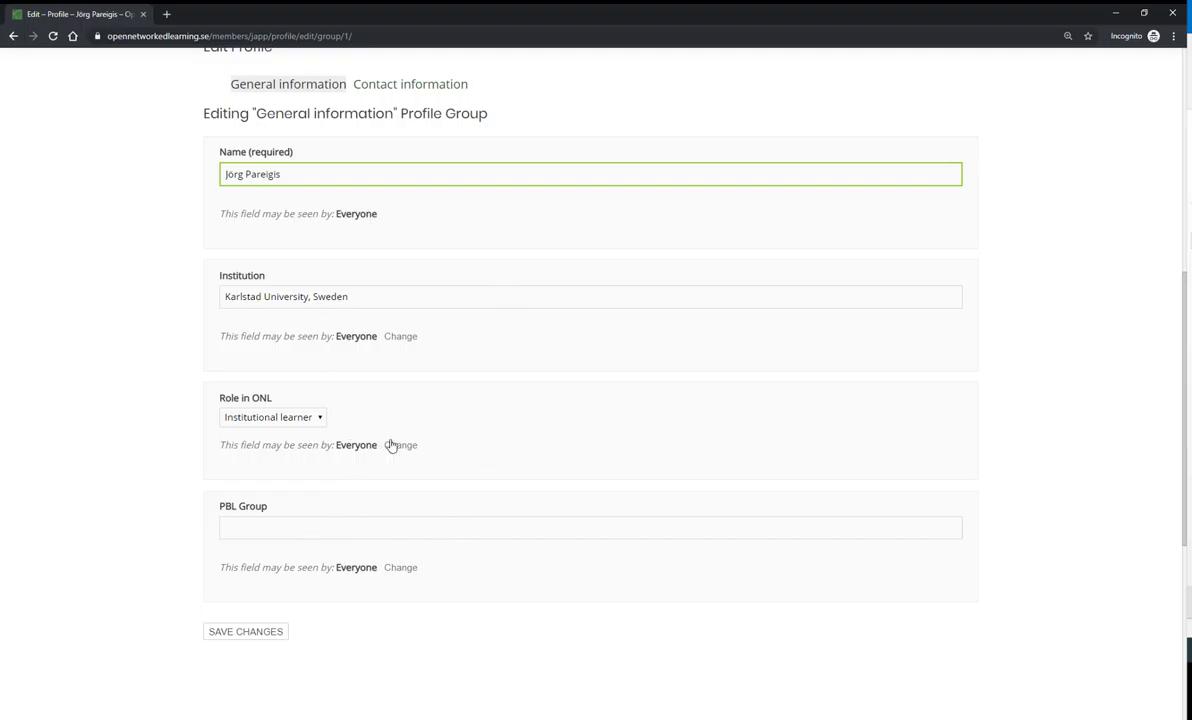
scroll(419, 165, up, 1)
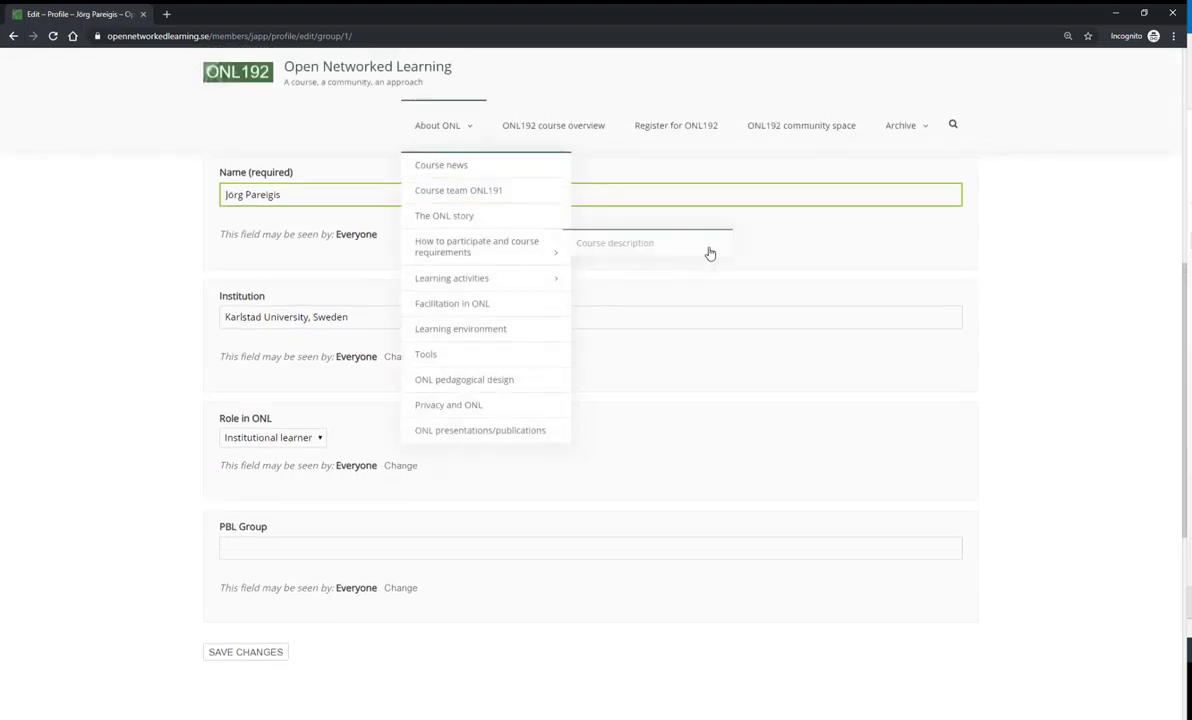
scroll(803, 269, up, 2)
click(430, 255)
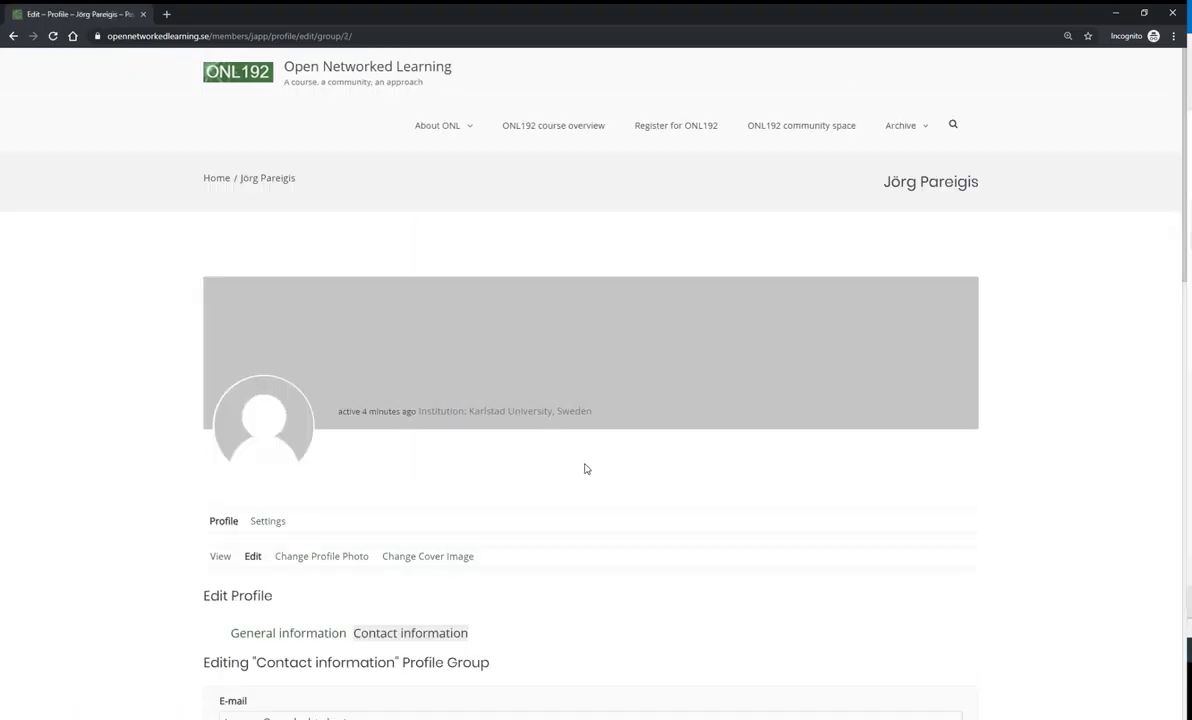
- Scroll through the Contact information fields: E-mail, Google account, Blog and Twitter
scroll(586, 467, down, 2)
scroll(588, 467, down, 3)
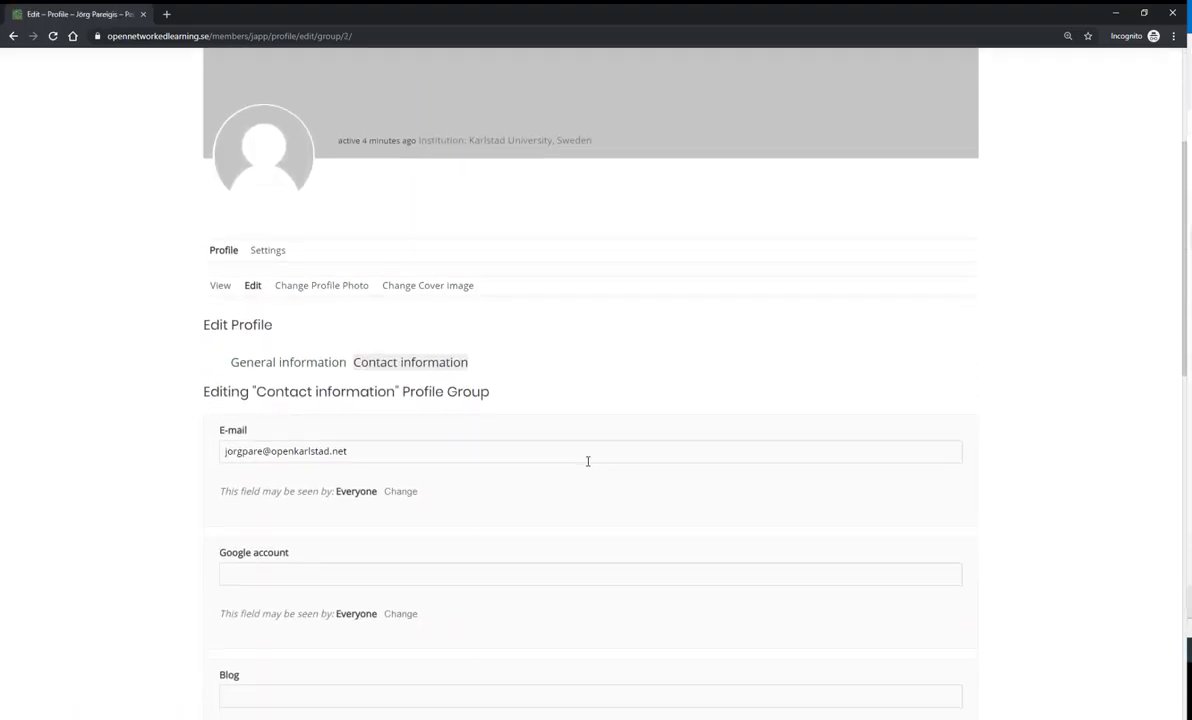
scroll(552, 453, down, 1)
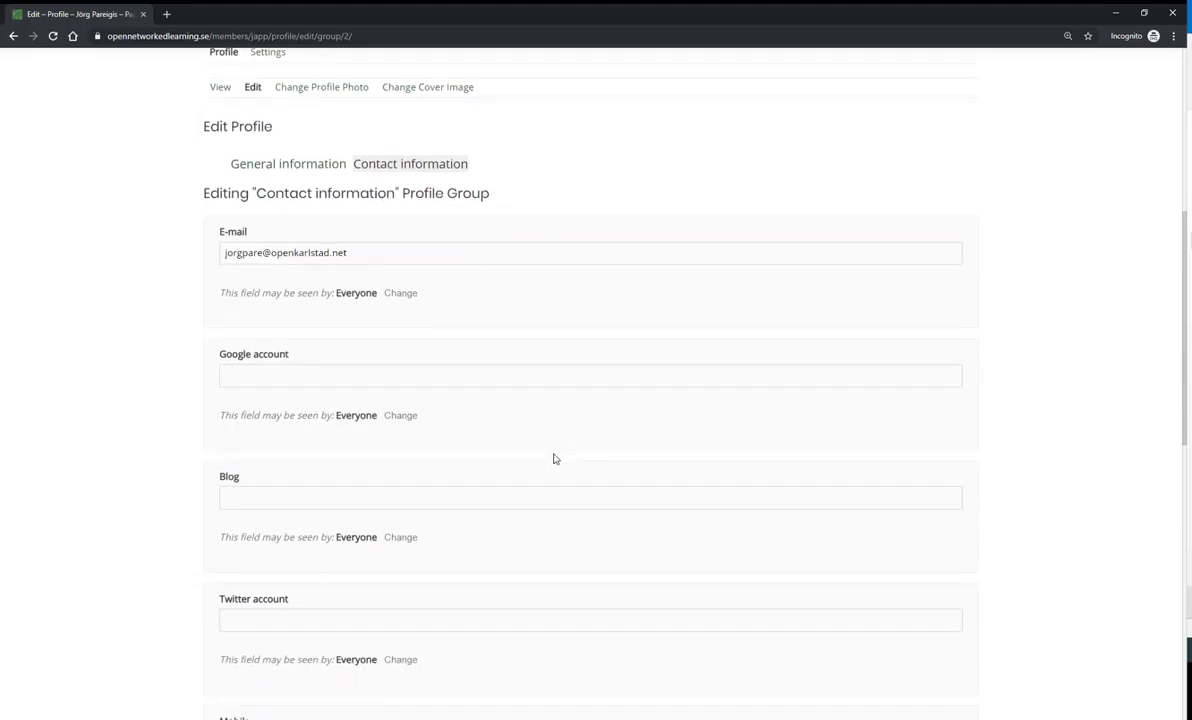
scroll(557, 453, up, 3)
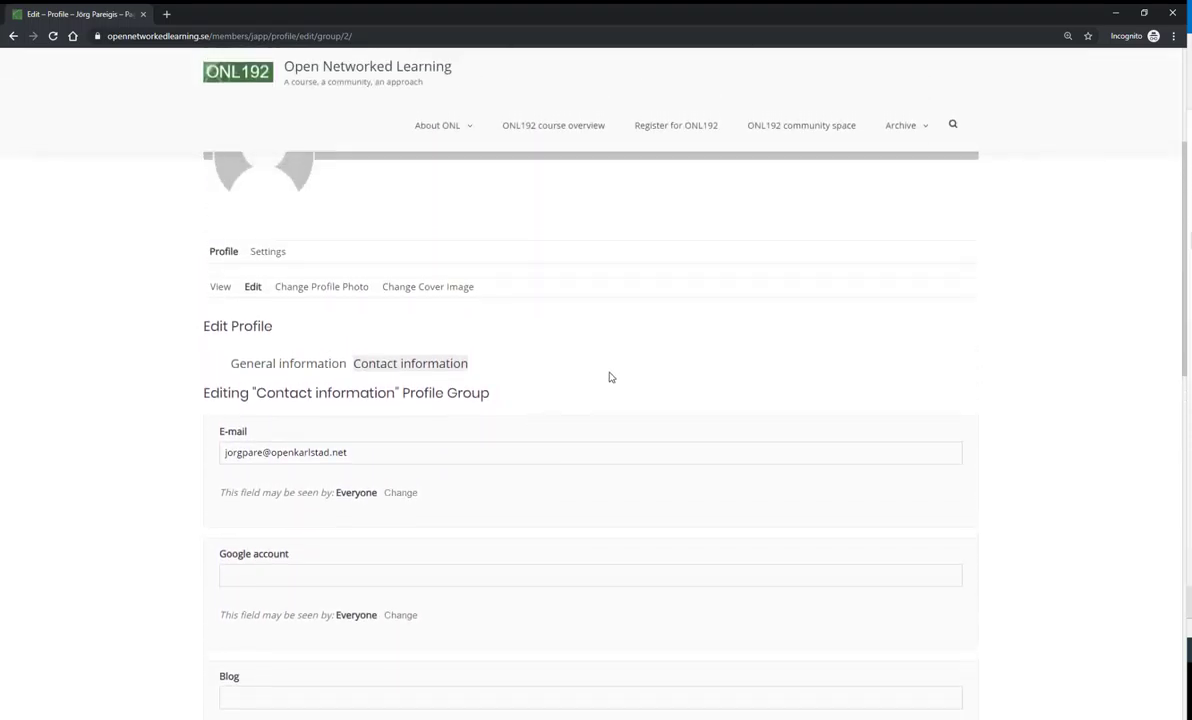
scroll(611, 365, up, 1)
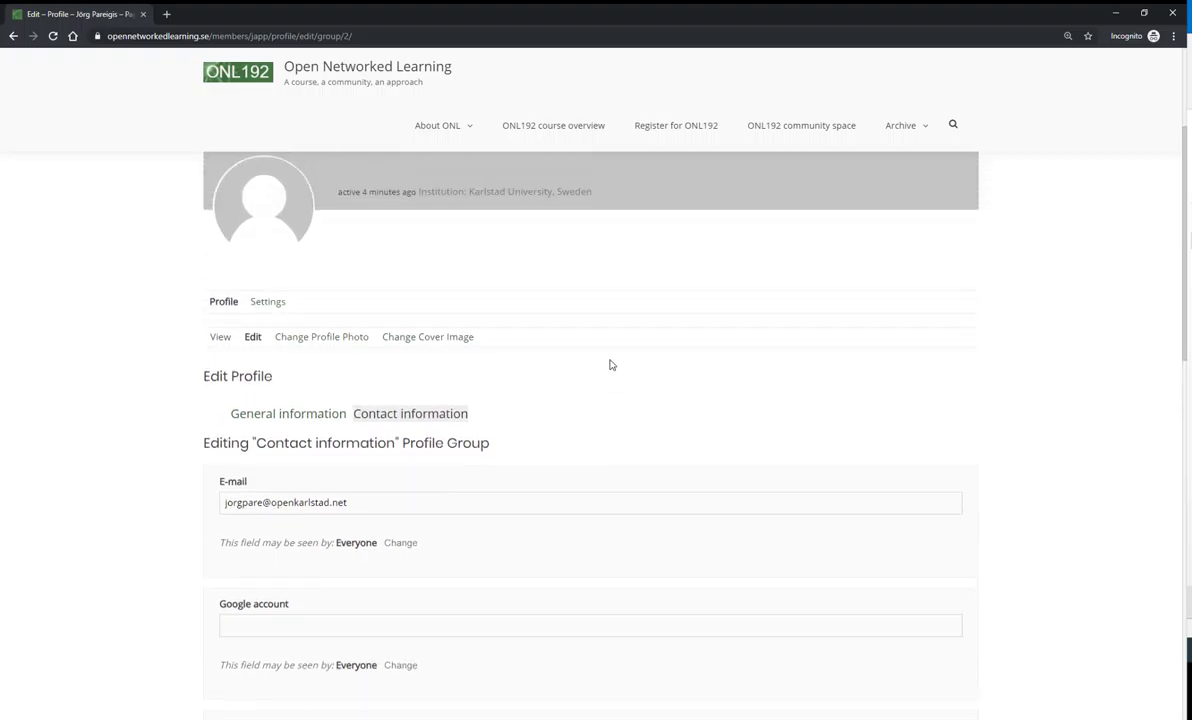
scroll(611, 365, up, 1)
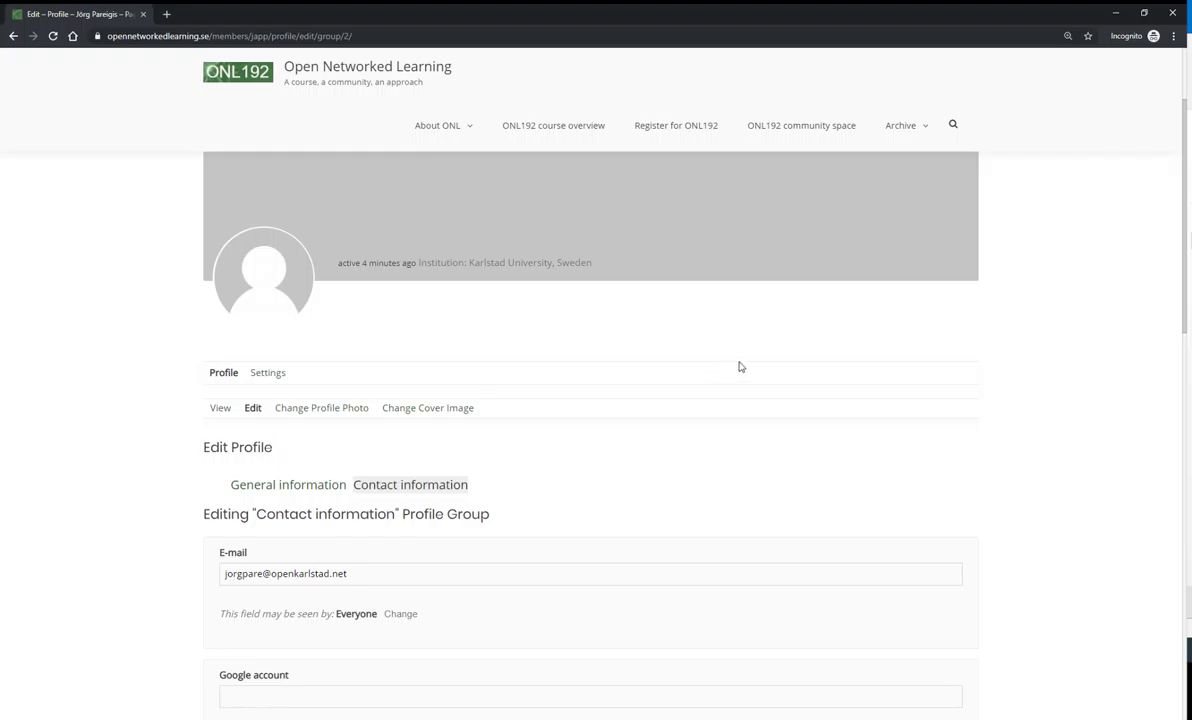
scroll(765, 320, up, 1)
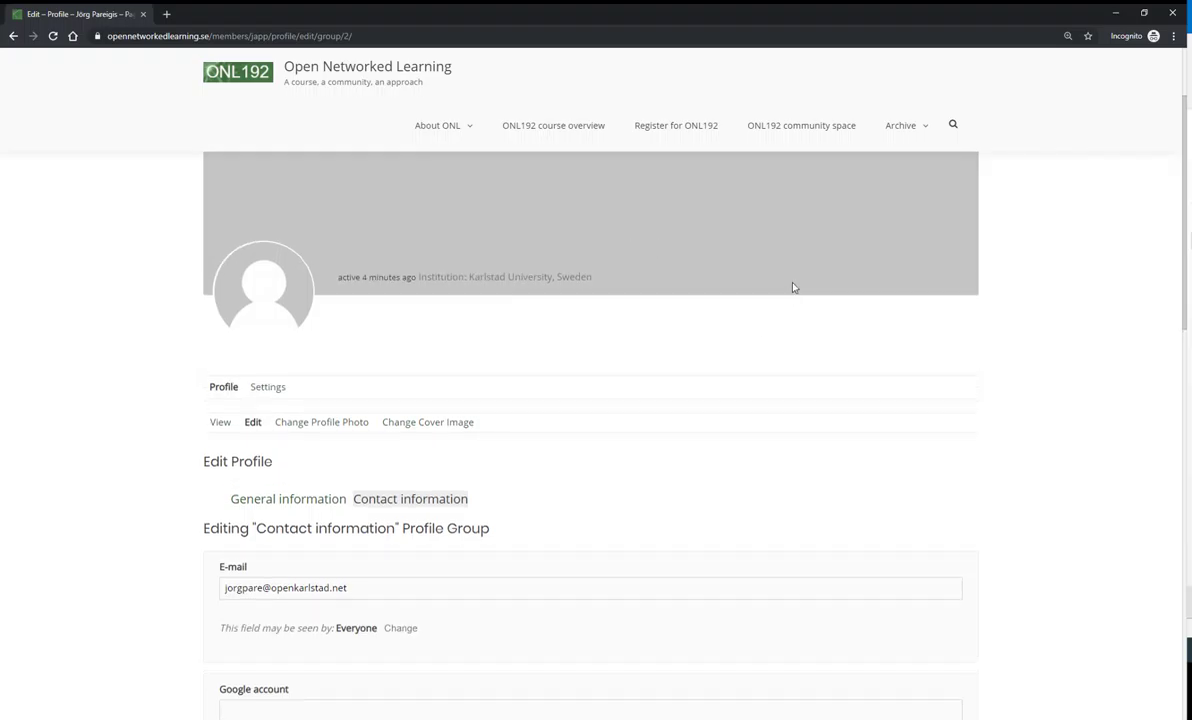
- Go from the profile editor to the Open Networked Learning front page, 'A course, a community, an approach'
click(778, 133)
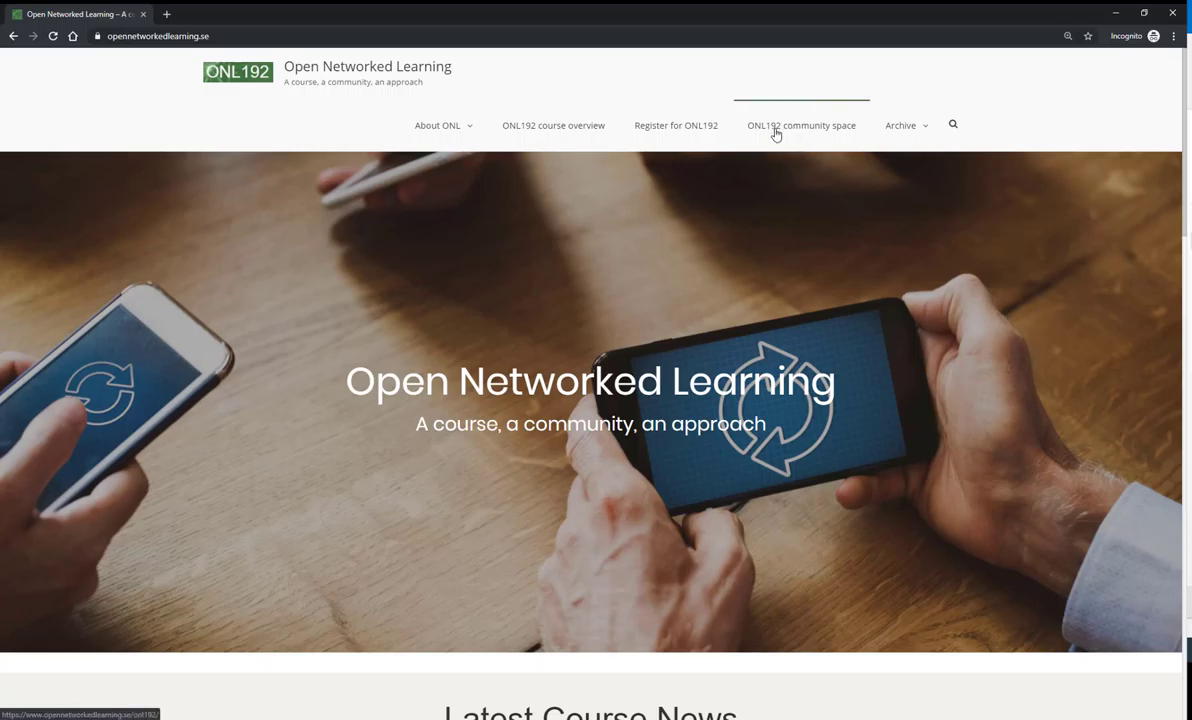
- Open the #ONL192 community space feed and check the published article beside the welcome post
click(788, 128)
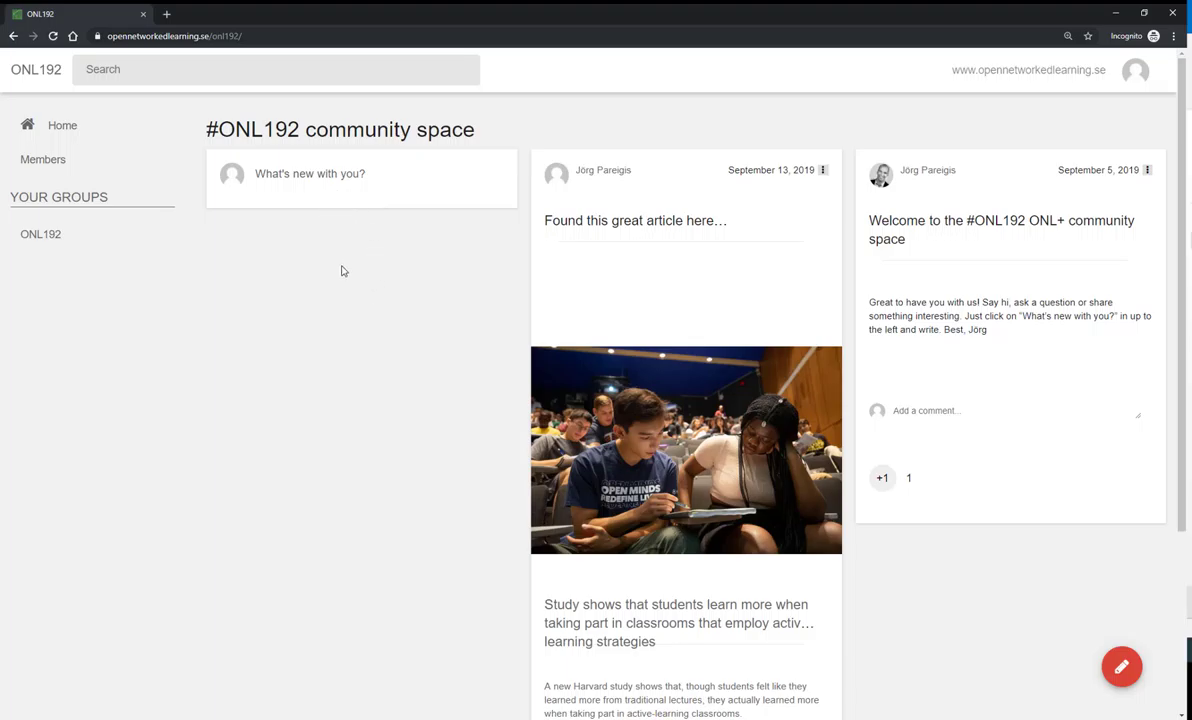
scroll(340, 275, down, 3)
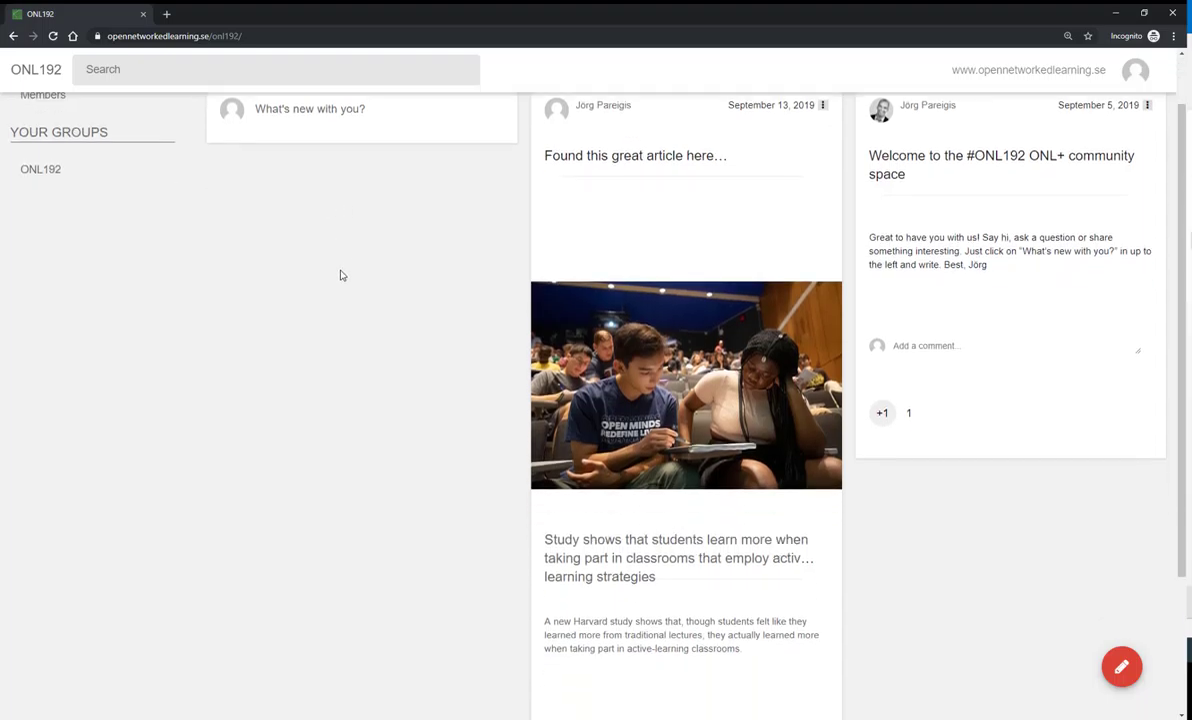
scroll(340, 258, up, 3)
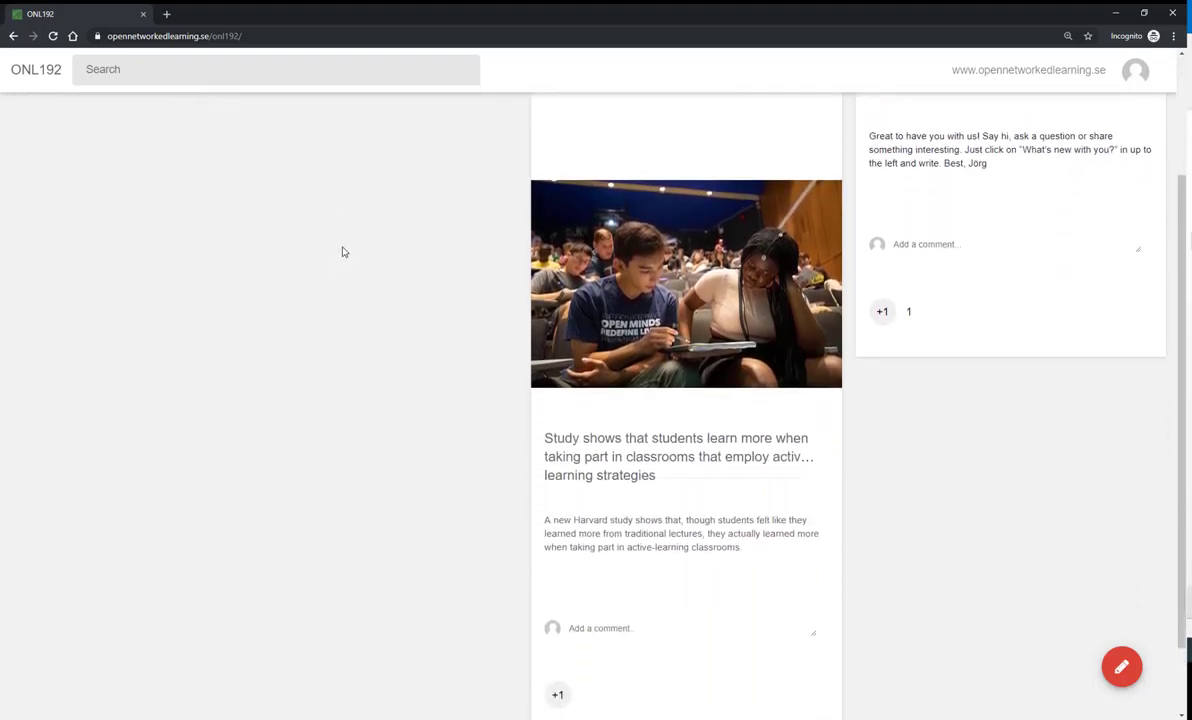